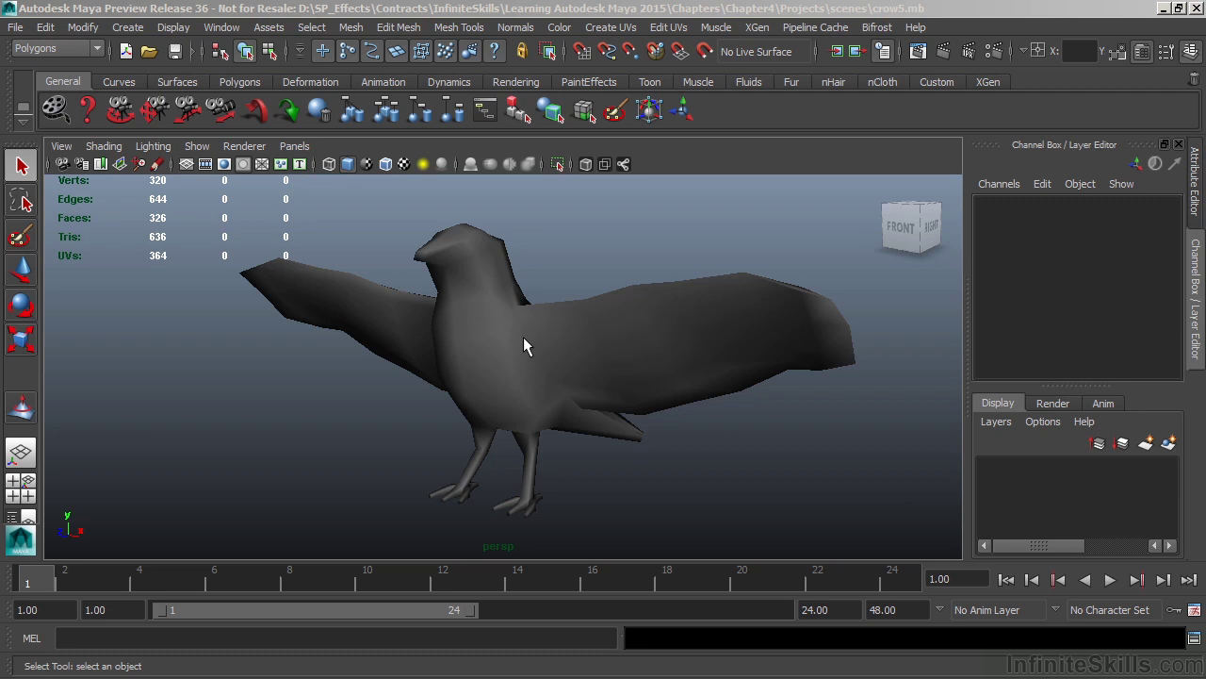
Step: Select the crow mesh and open the Sculpt Geometry Tool with its settings from Mesh Tools
left_click(465, 292)
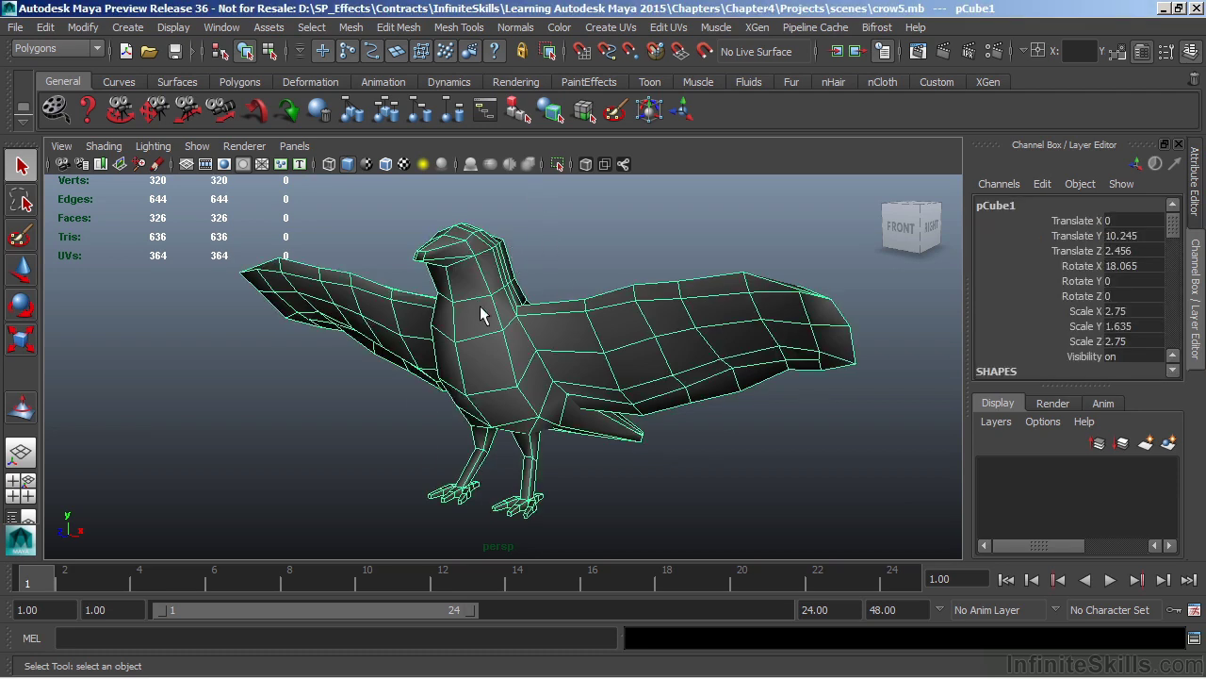
left_click(456, 27)
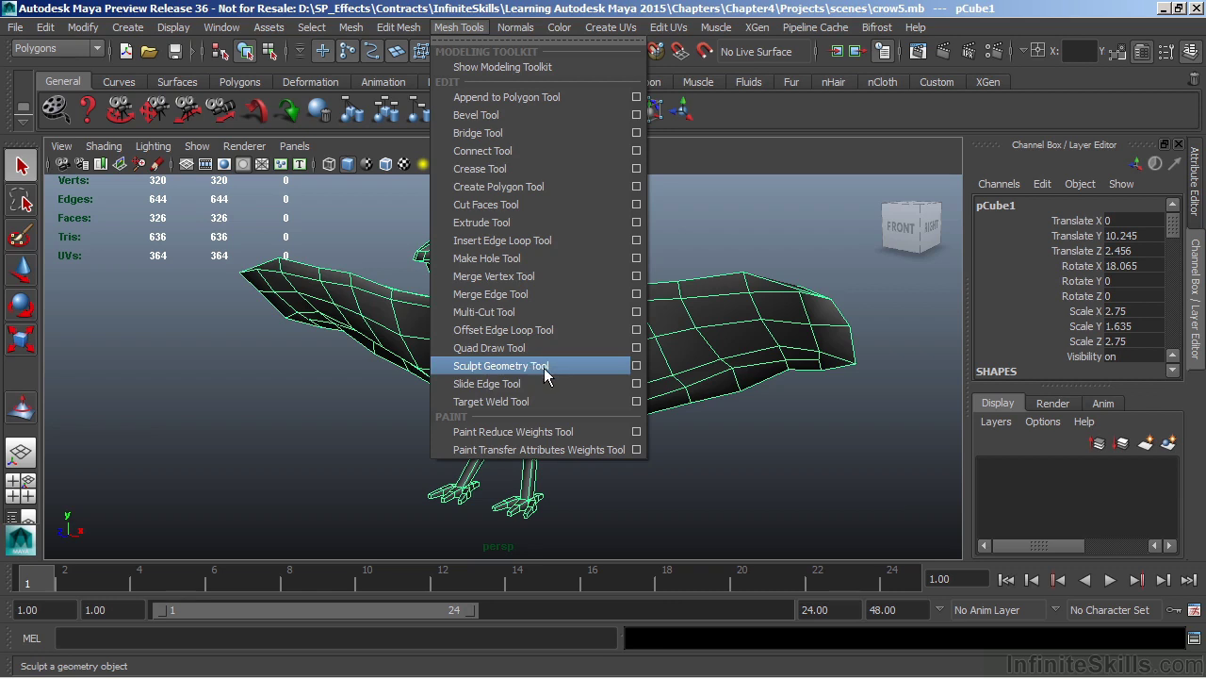
left_click(636, 367)
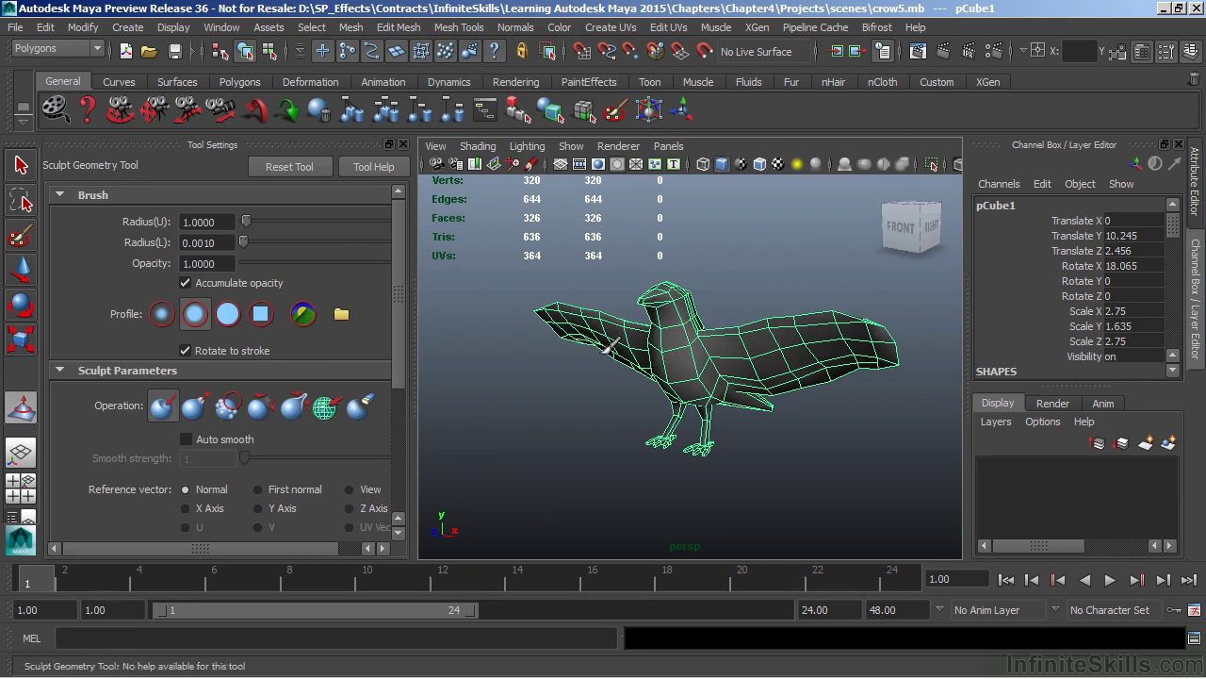
Step: Enlarge the sculpt brush radius to 2.0457, then orbit the view toward the crow's wing
scroll(633, 338, "up", 5)
scroll(633, 338, "down", 5)
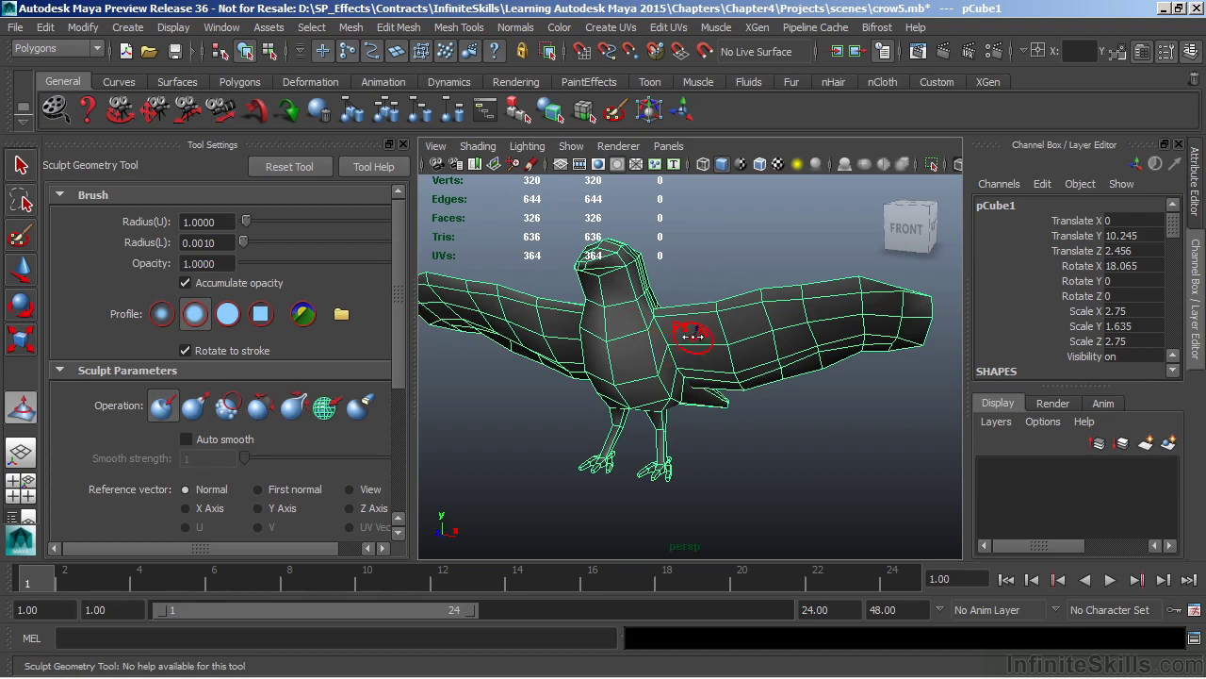
mouse_move(697, 336)
left_mouse_down()
mouse_move(771, 347)
mouse_move(742, 340)
mouse_move(731, 344)
mouse_move(754, 347)
mouse_move(702, 347)
mouse_move(758, 346)
mouse_move(700, 360)
left_mouse_up()
left_click_drag(709, 341, 733, 345)
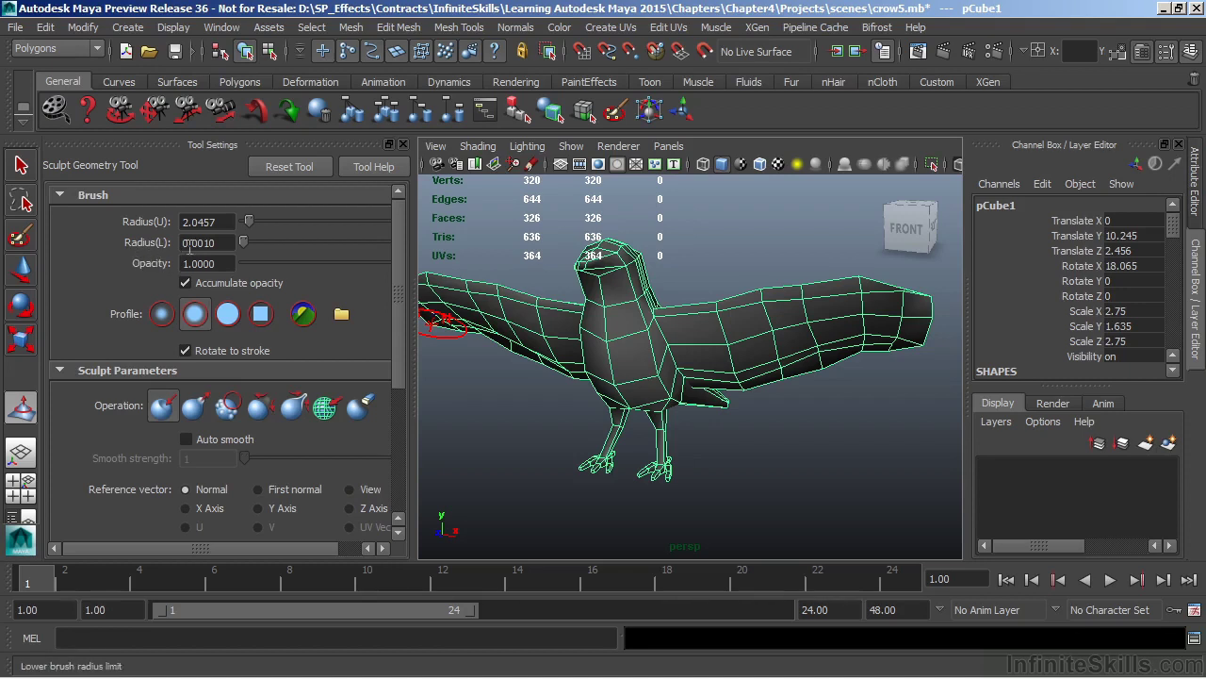
left_click_drag(688, 391, 610, 367, "alt")
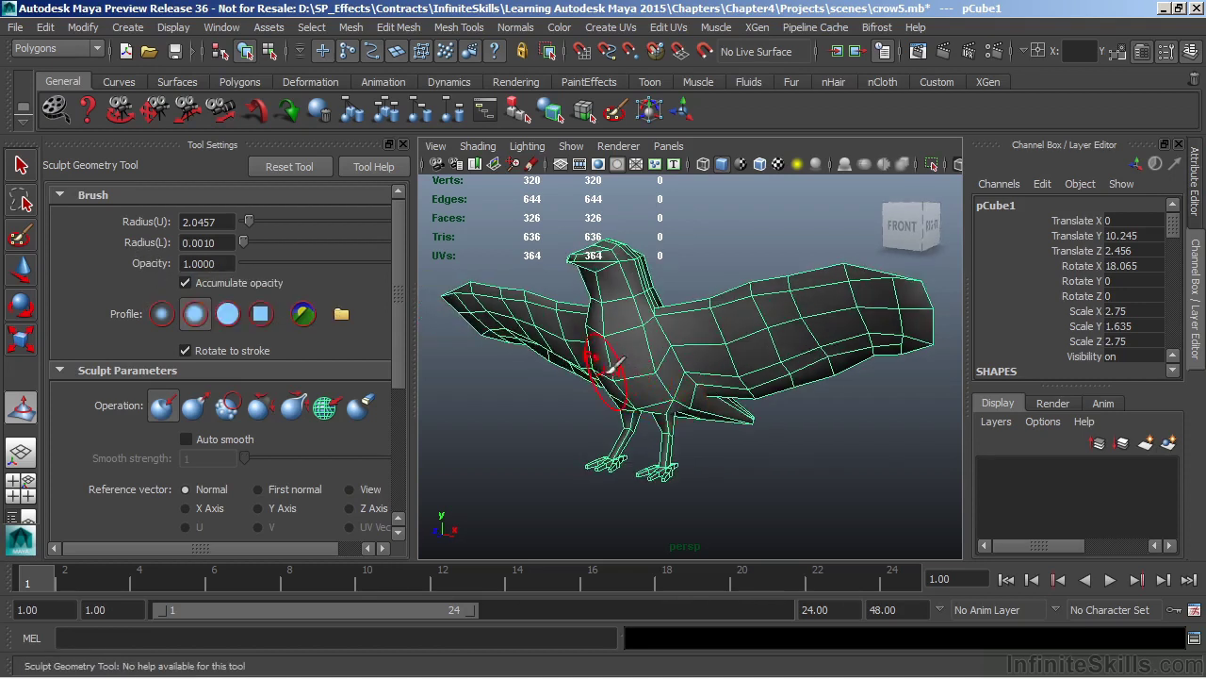
scroll(611, 367, "up", 3)
mouse_move(471, 345)
left_mouse_down("alt")
mouse_move(646, 385)
mouse_move(721, 300)
left_mouse_up("alt")
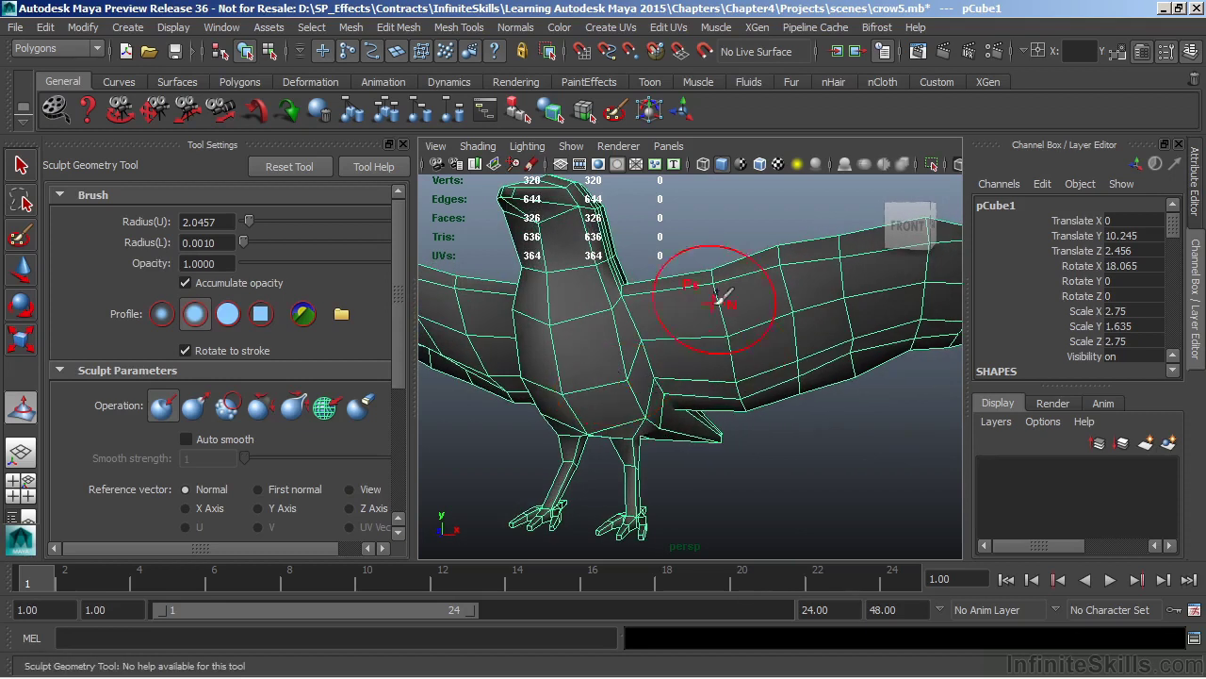
mouse_move(781, 345)
left_mouse_down("alt")
mouse_move(722, 350)
mouse_move(706, 277)
left_mouse_up("alt")
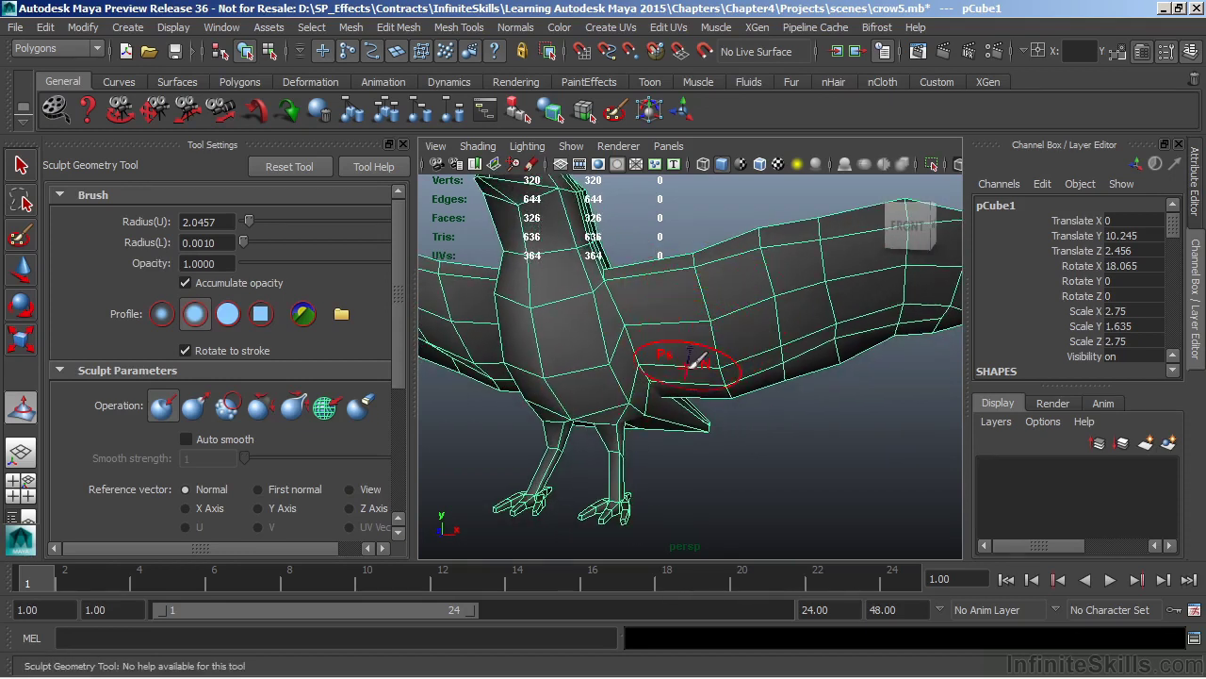
scroll(795, 350, "down", 5)
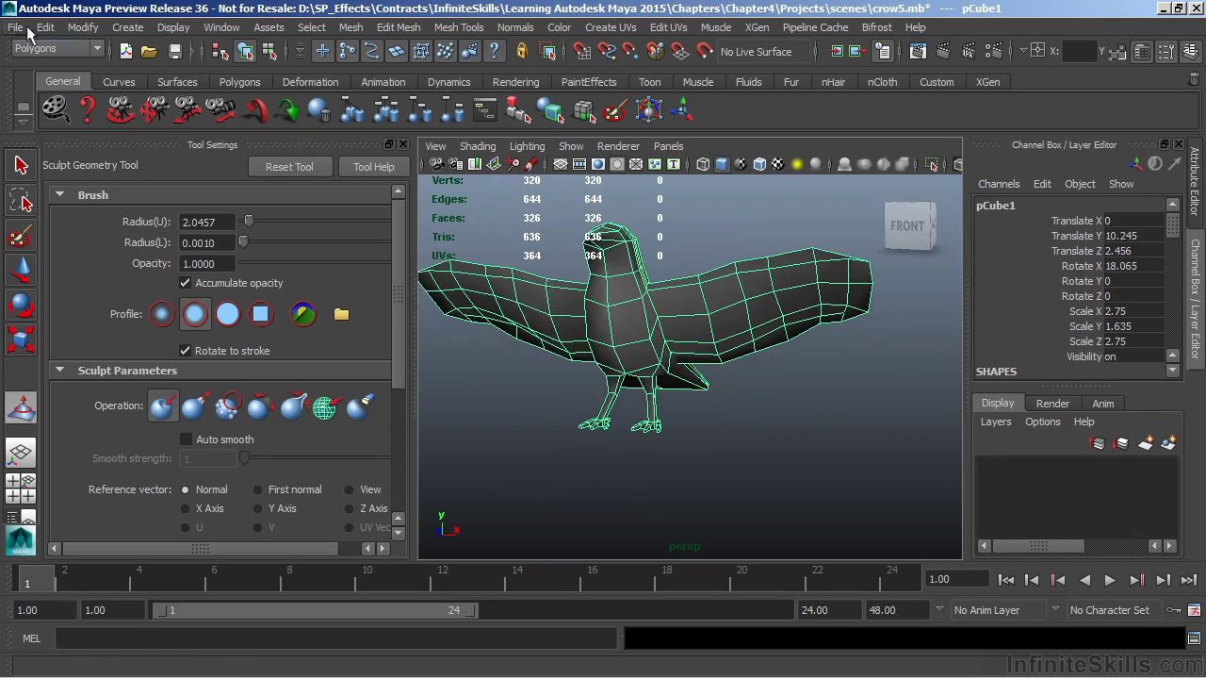
Step: Create a polygon plane at the origin
left_click(127, 26)
mouse_move(146, 76)
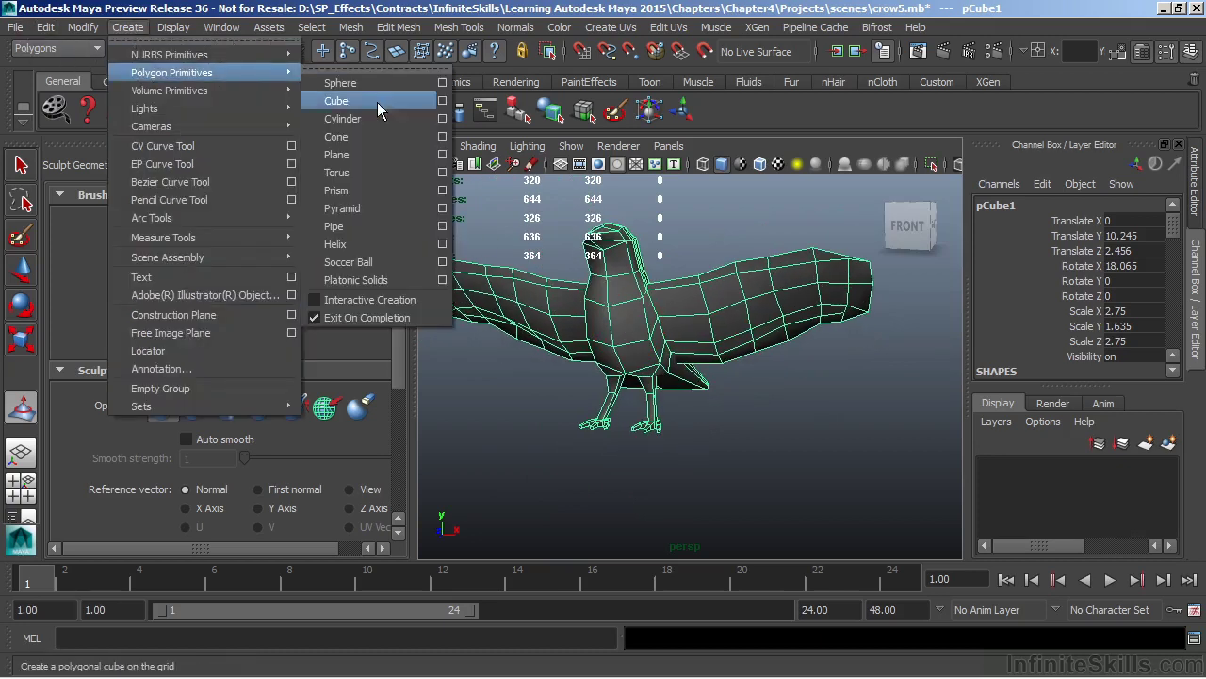
left_click(339, 154)
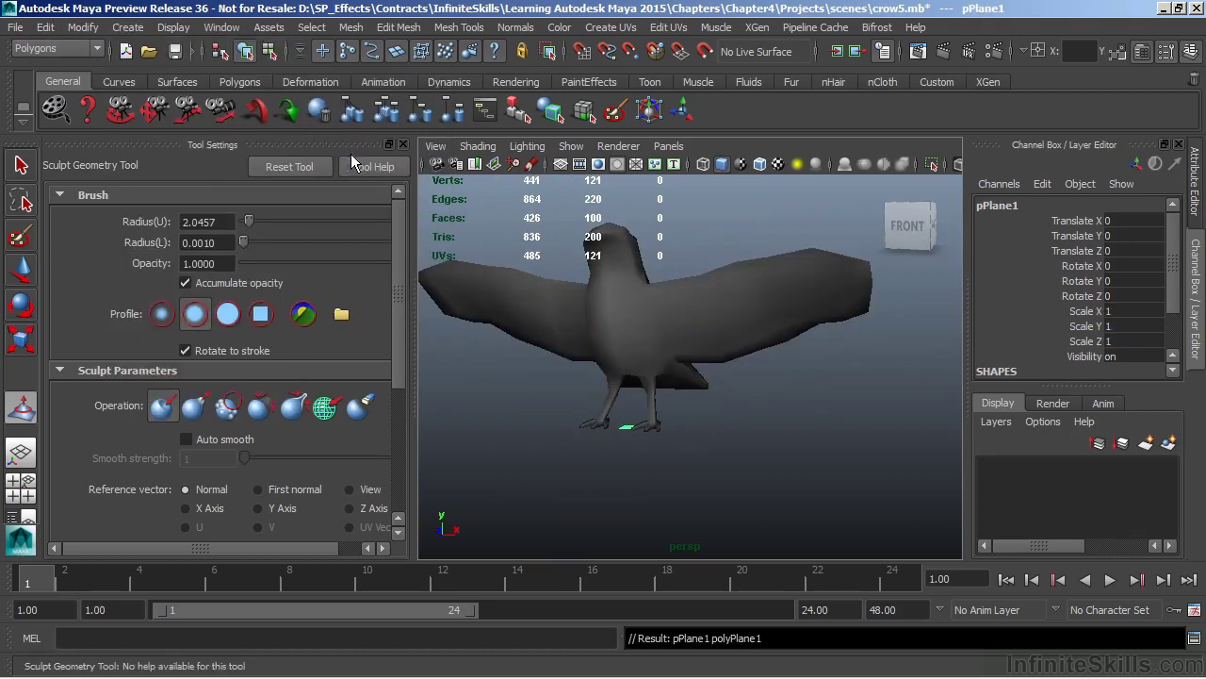
Step: Put the crow on a new layer, layer1, and hide that layer
left_click(664, 335)
left_click(1169, 443)
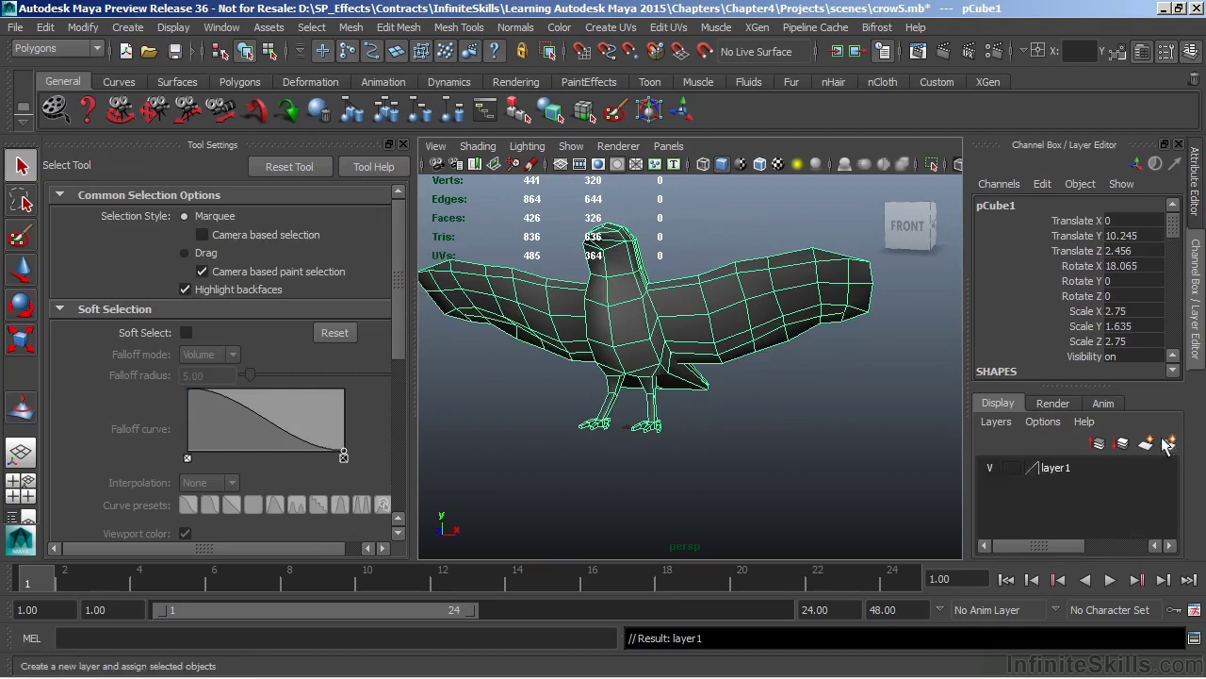
left_click(989, 467)
Step: Select the plane and scale it up to 20.46
left_click_drag(599, 411, 732, 350)
key("r")
left_click(771, 288)
left_click(696, 402)
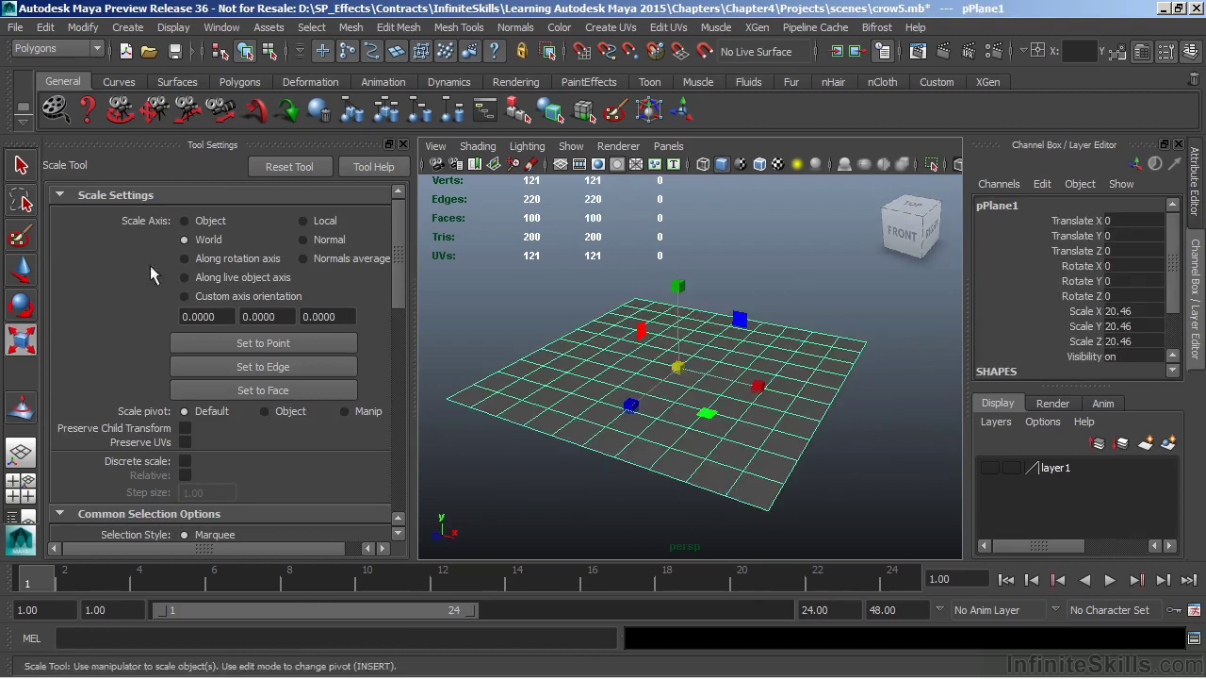
Step: Activate the Sculpt Geometry Tool on pPlane1 and set the brush operation to Pull
left_click(20, 407)
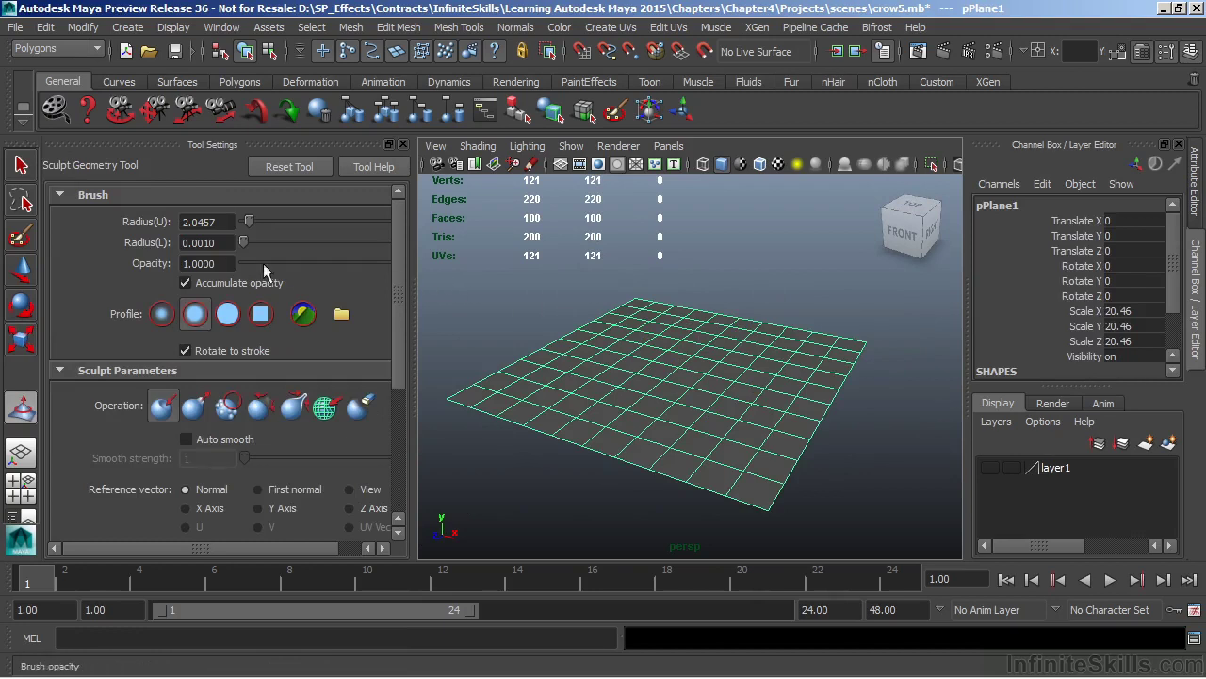
left_click_drag(399, 262, 397, 328)
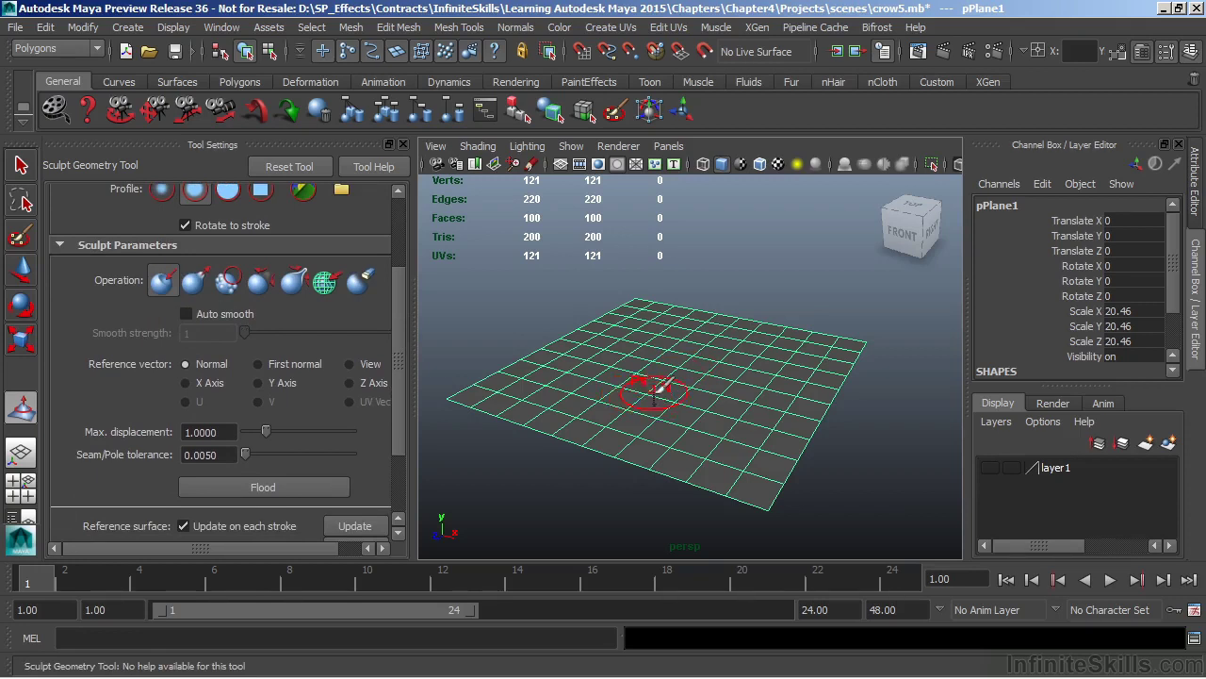
scroll(657, 386, "up", 5)
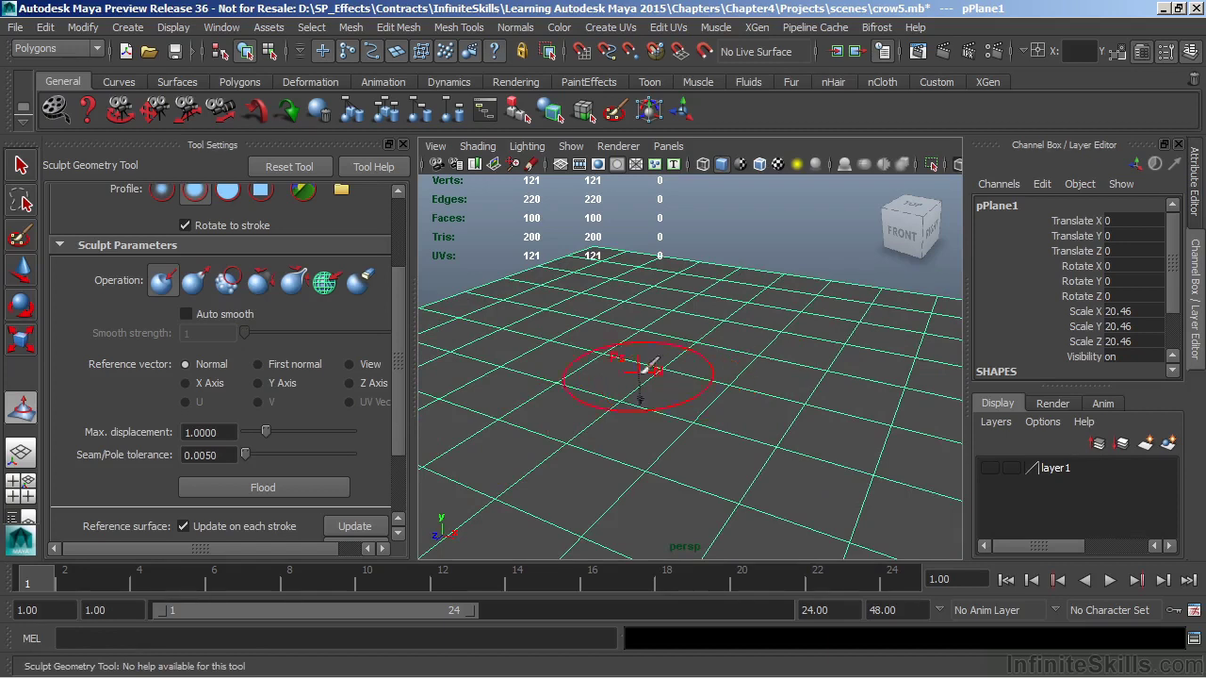
left_click(196, 290)
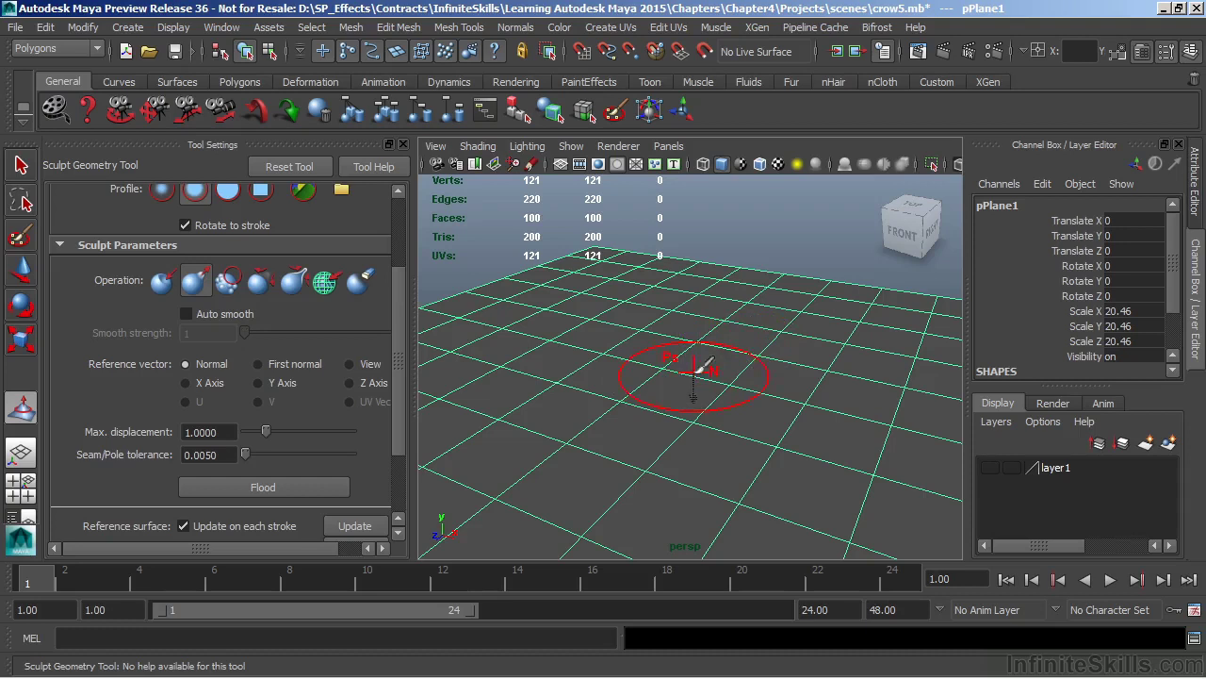
scroll(394, 297, "up", 3)
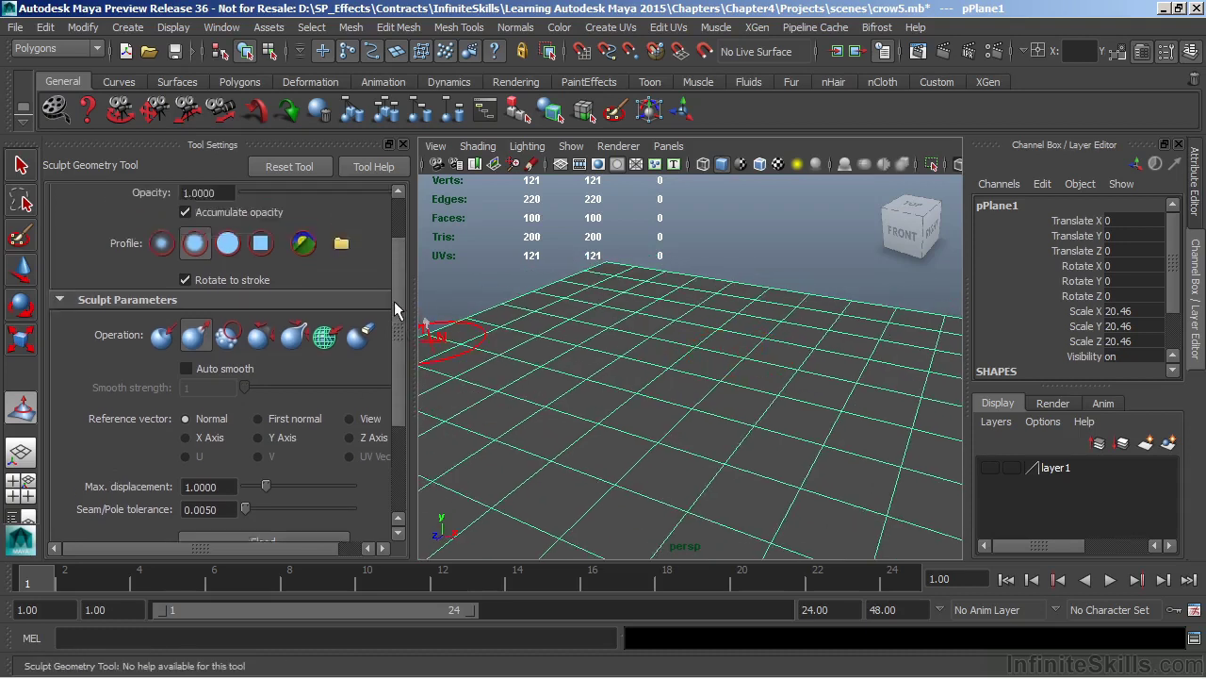
scroll(730, 325, "down", 4)
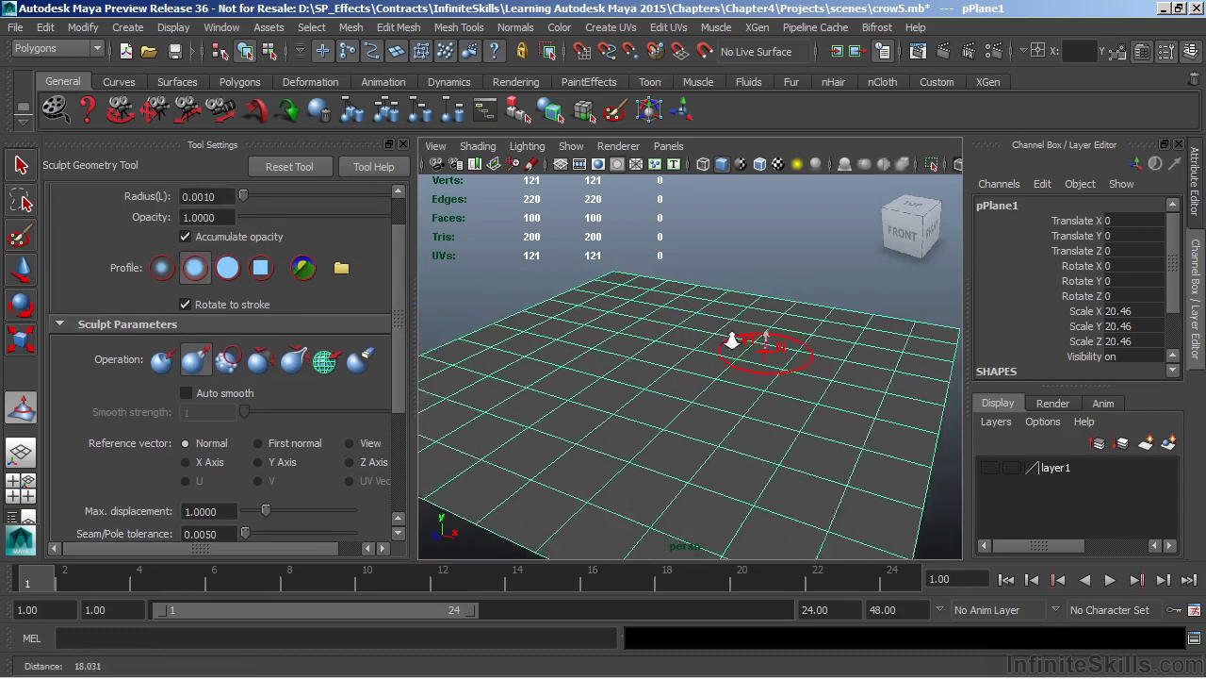
Step: With the Push operation, carve a trough from upper right to lower left in four strokes
left_click(161, 360)
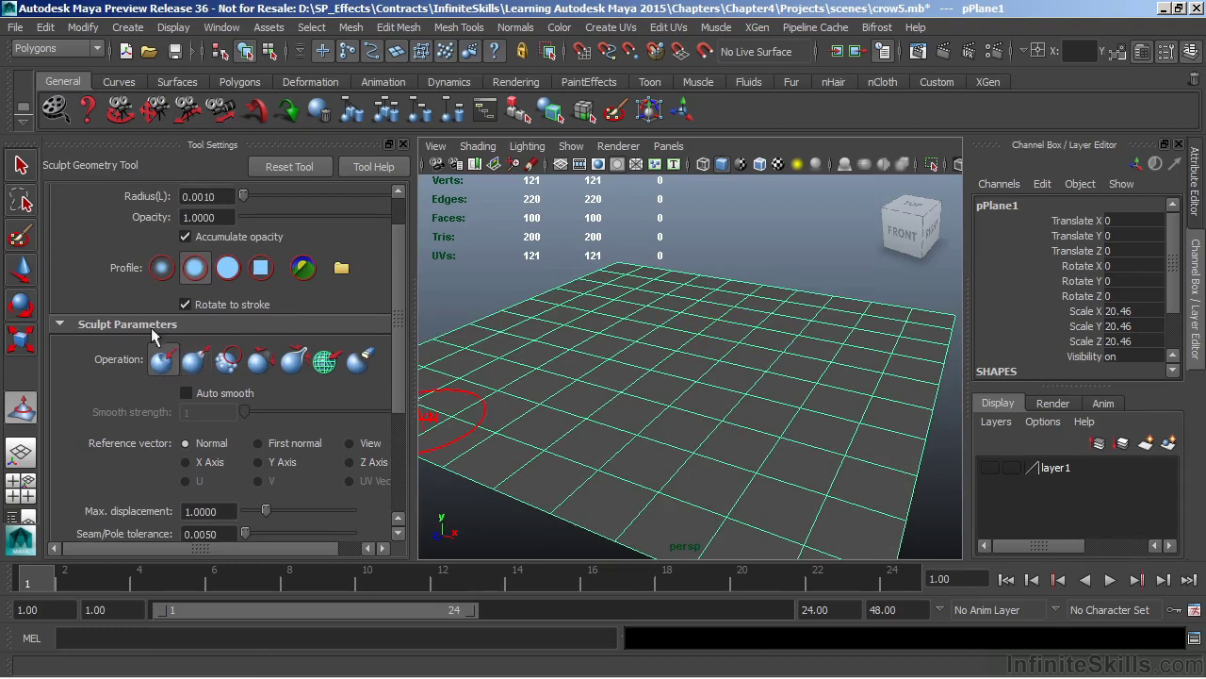
mouse_move(754, 291)
left_mouse_down()
mouse_move(687, 377)
mouse_move(583, 441)
left_mouse_up()
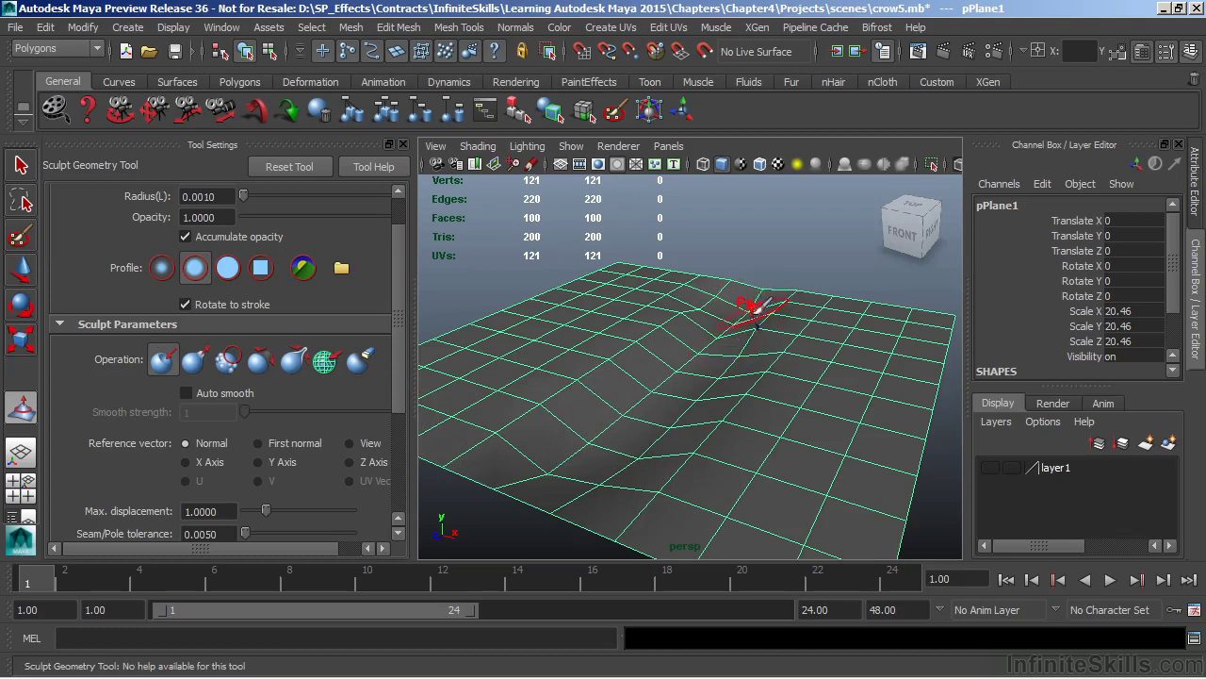
mouse_move(744, 302)
left_mouse_down()
mouse_move(648, 397)
mouse_move(551, 460)
left_mouse_up()
left_click_drag(759, 313, 613, 436)
left_click_drag(693, 354, 577, 447)
left_click_drag(398, 356, 405, 399)
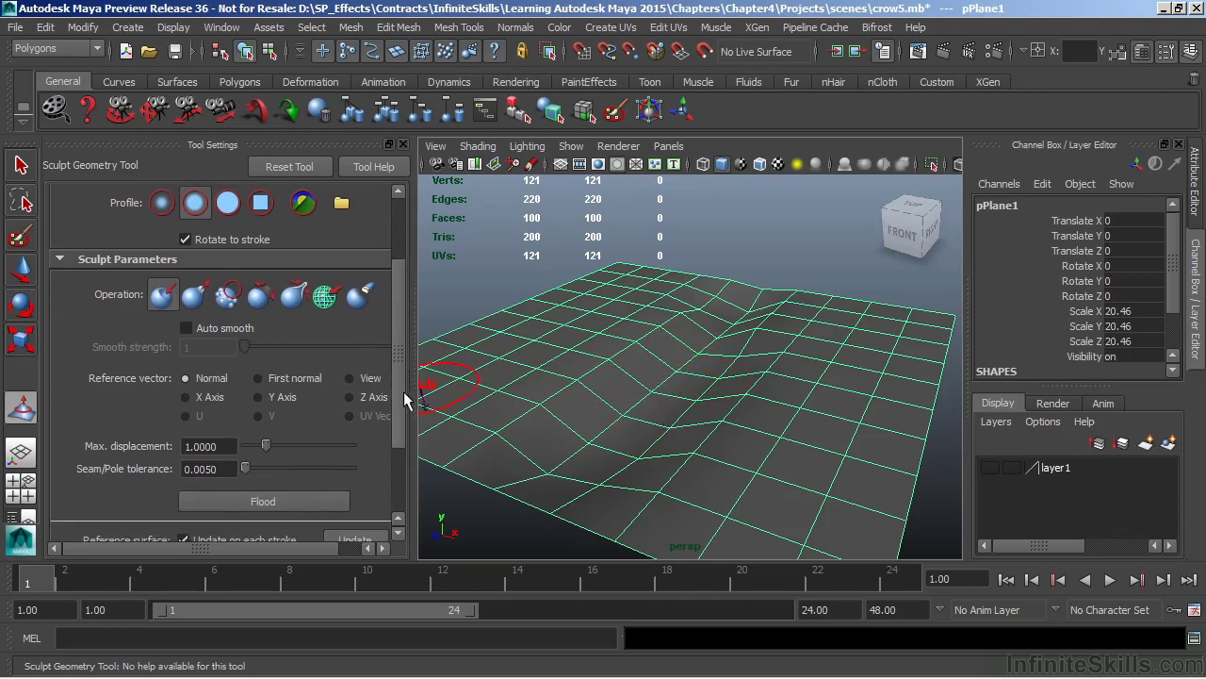
left_click(166, 300)
Step: Enable Max. displacement in the zoomed front view, then push a deep valley into the plane's centre
key("space")
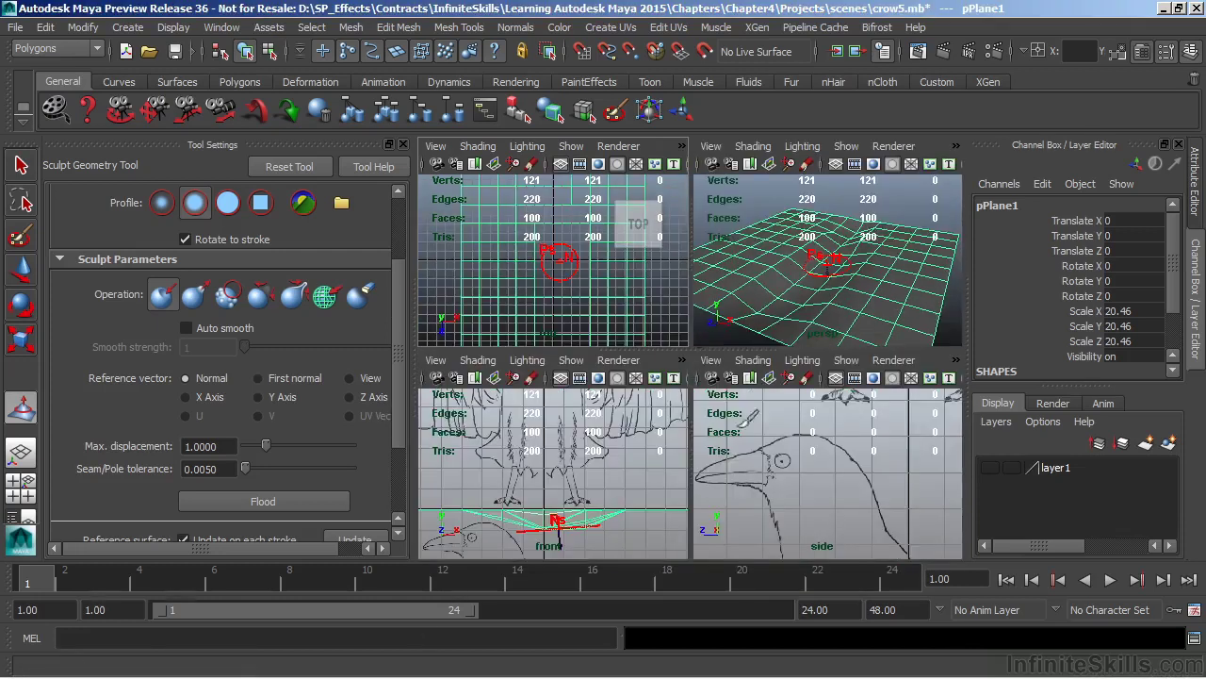
key("space")
scroll(603, 453, "up", 3)
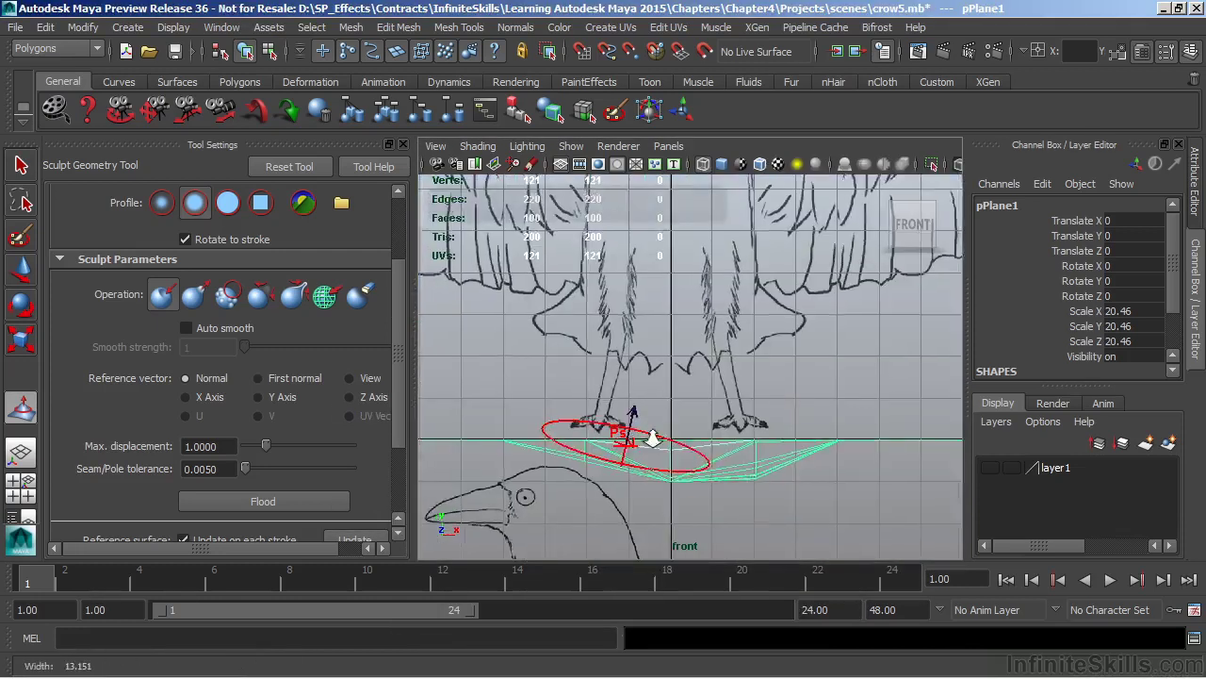
middle_click_drag(587, 478, 702, 368, "alt")
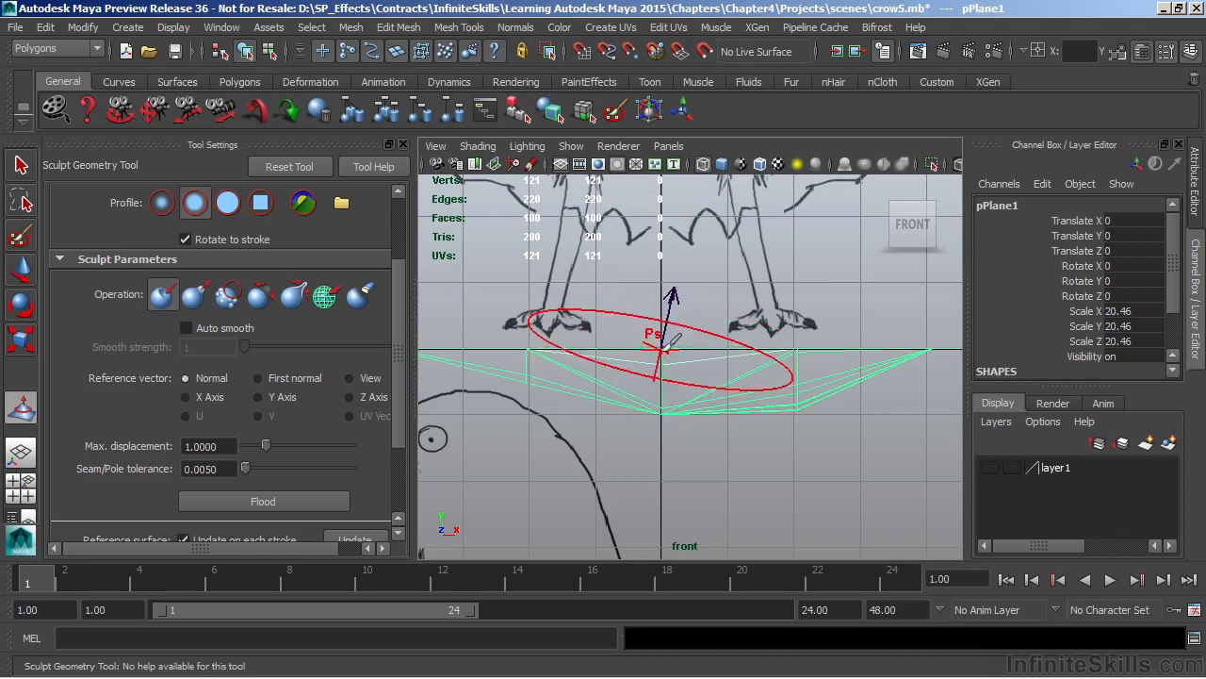
left_click(193, 449)
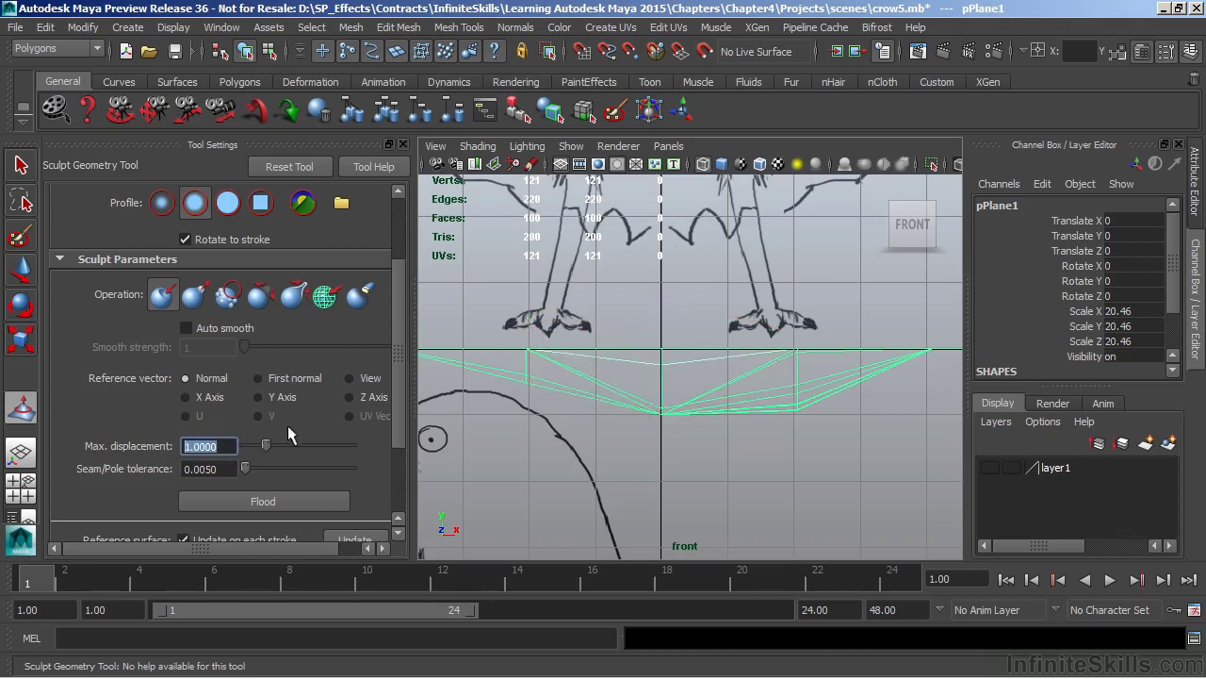
key("space")
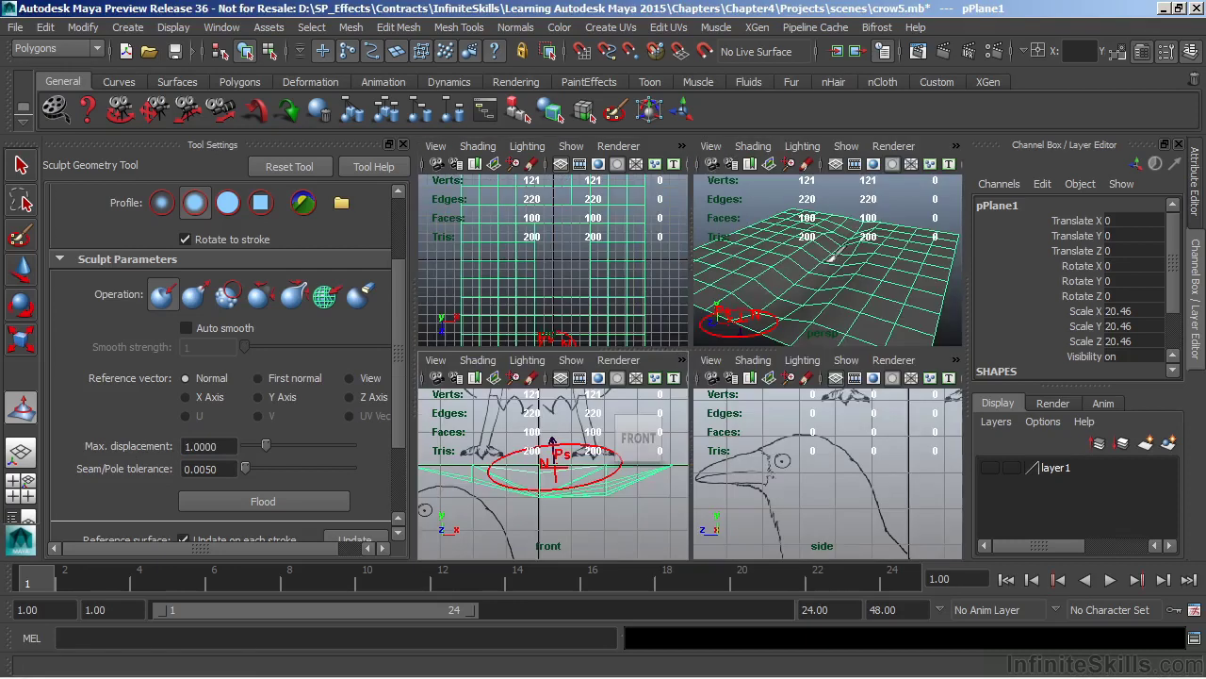
mouse_move(852, 247)
left_mouse_down()
mouse_move(817, 273)
mouse_move(744, 329)
left_mouse_up()
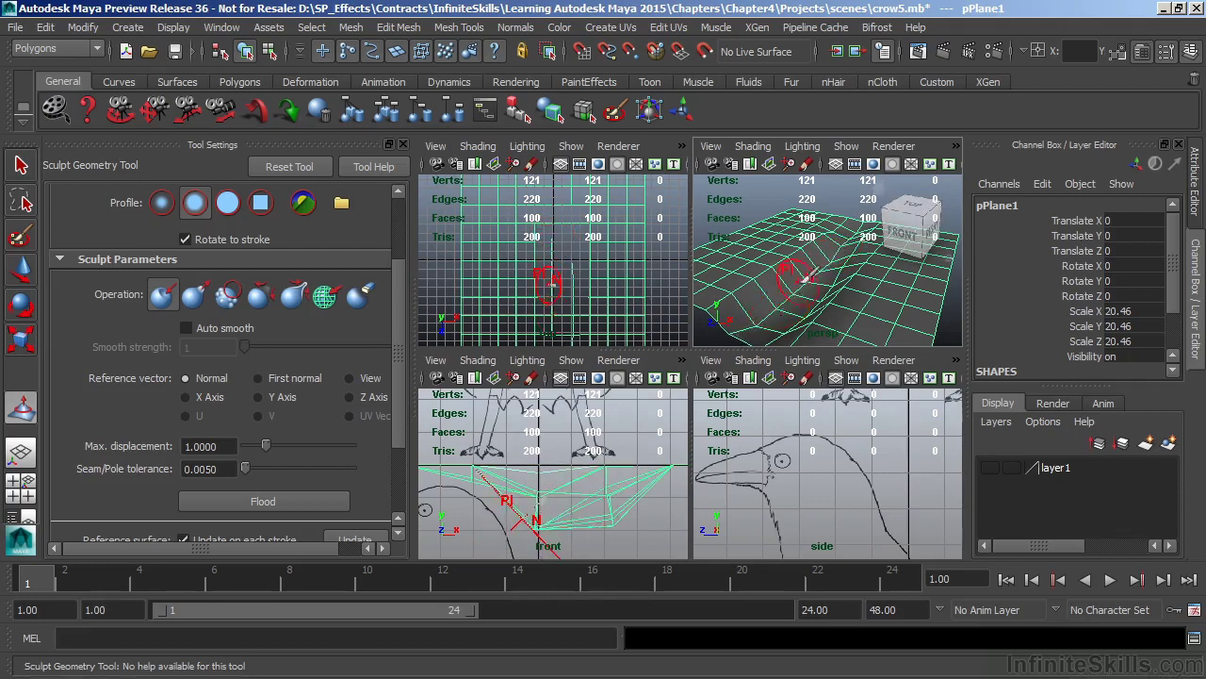
Step: Undo the valley stroke and set the brush opacity to 0.5
key("ctrl+z")
left_click_drag(394, 273, 394, 239)
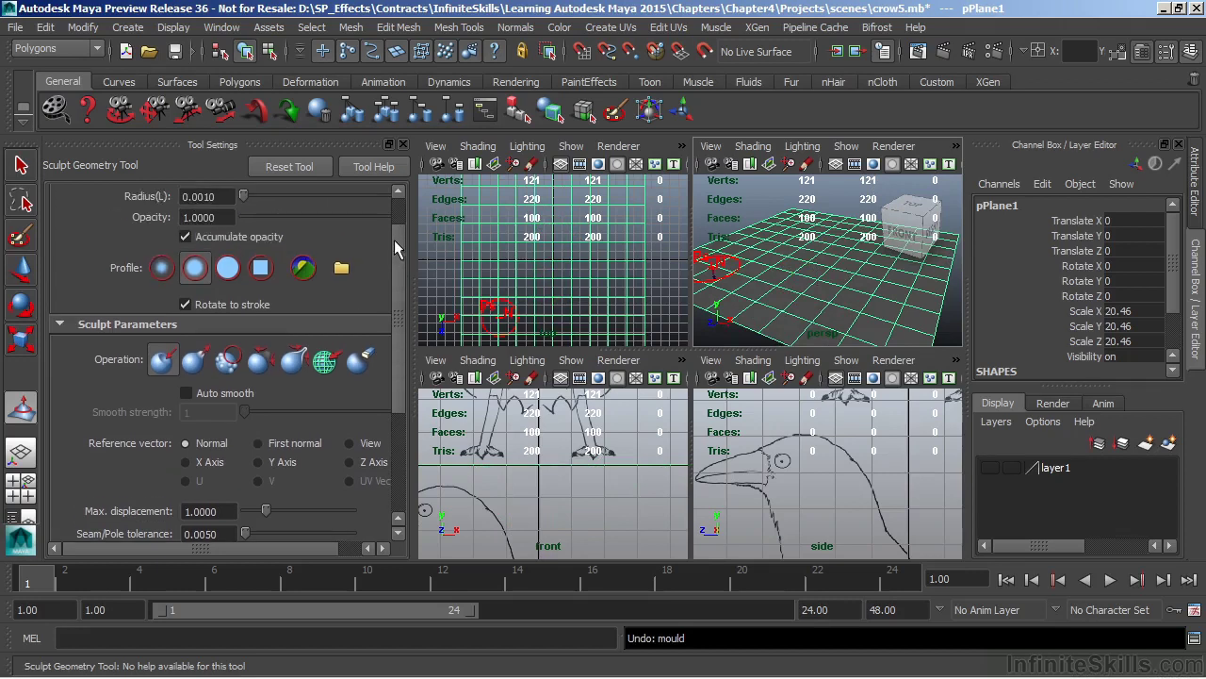
double_click(217, 218)
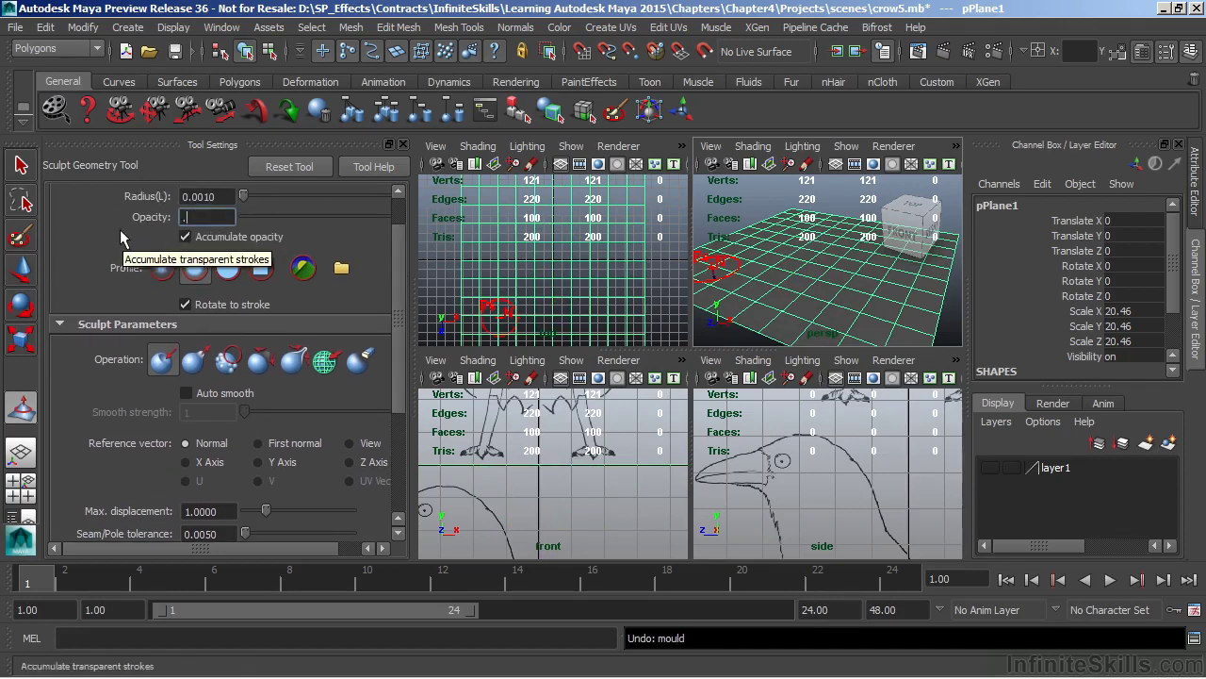
type("5")
key("Return")
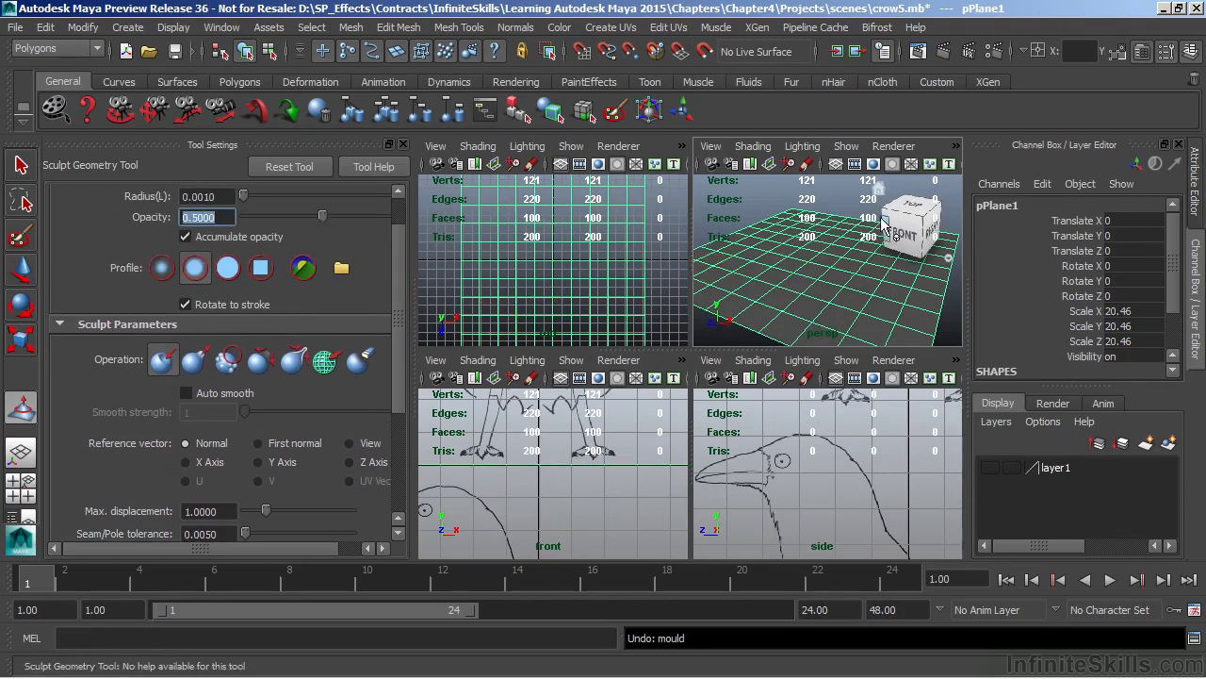
Step: Sculpt two softer test strokes on the plane, then undo them
mouse_move(841, 224)
left_mouse_down()
mouse_move(743, 308)
mouse_move(783, 281)
mouse_move(786, 254)
mouse_move(838, 239)
mouse_move(762, 281)
mouse_move(847, 236)
mouse_move(775, 309)
mouse_move(842, 239)
left_mouse_up()
mouse_move(785, 279)
left_mouse_down()
mouse_move(805, 283)
mouse_move(805, 271)
left_mouse_up()
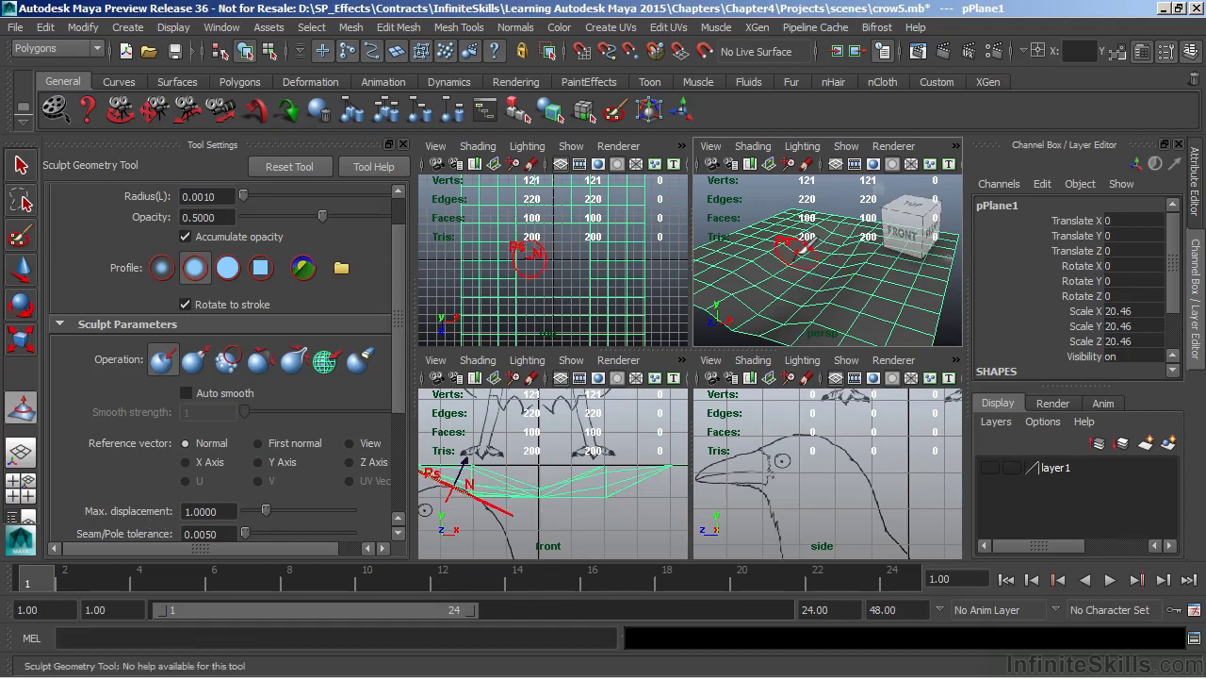
key("ctrl+z")
Step: Set opacity to 0.1, then sculpt a shallow central dent and a diagonal groove
double_click(203, 217)
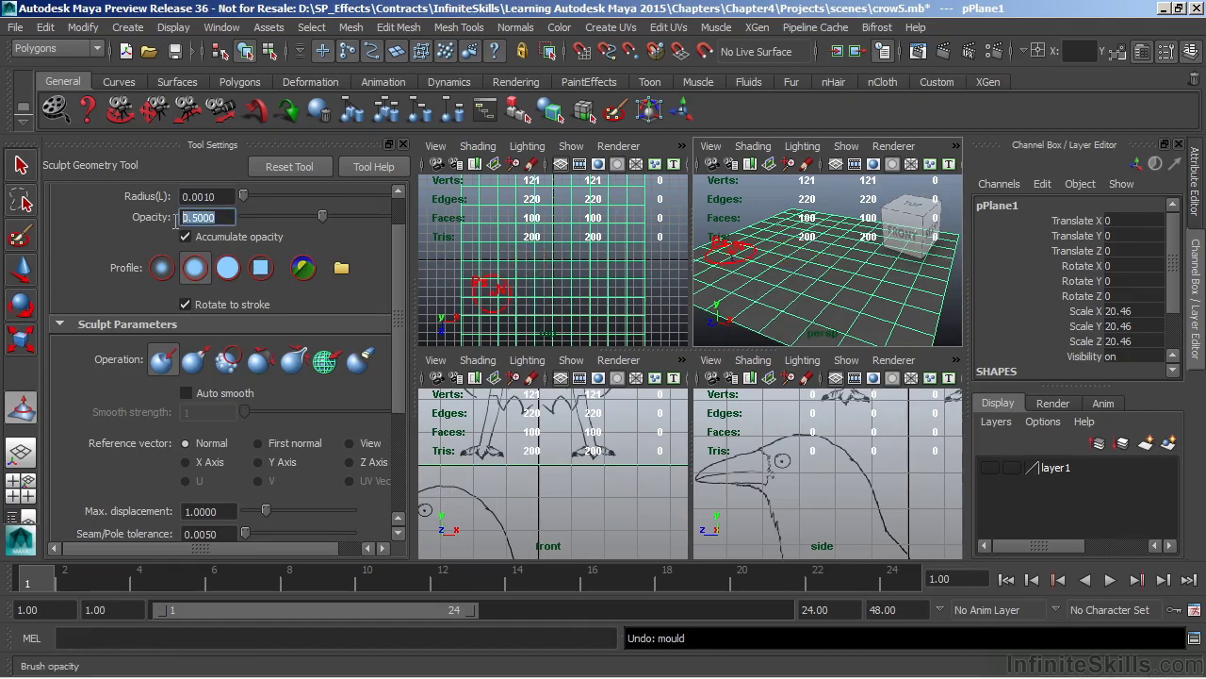
type("0.1")
key("Return")
left_click_drag(556, 203, 554, 292)
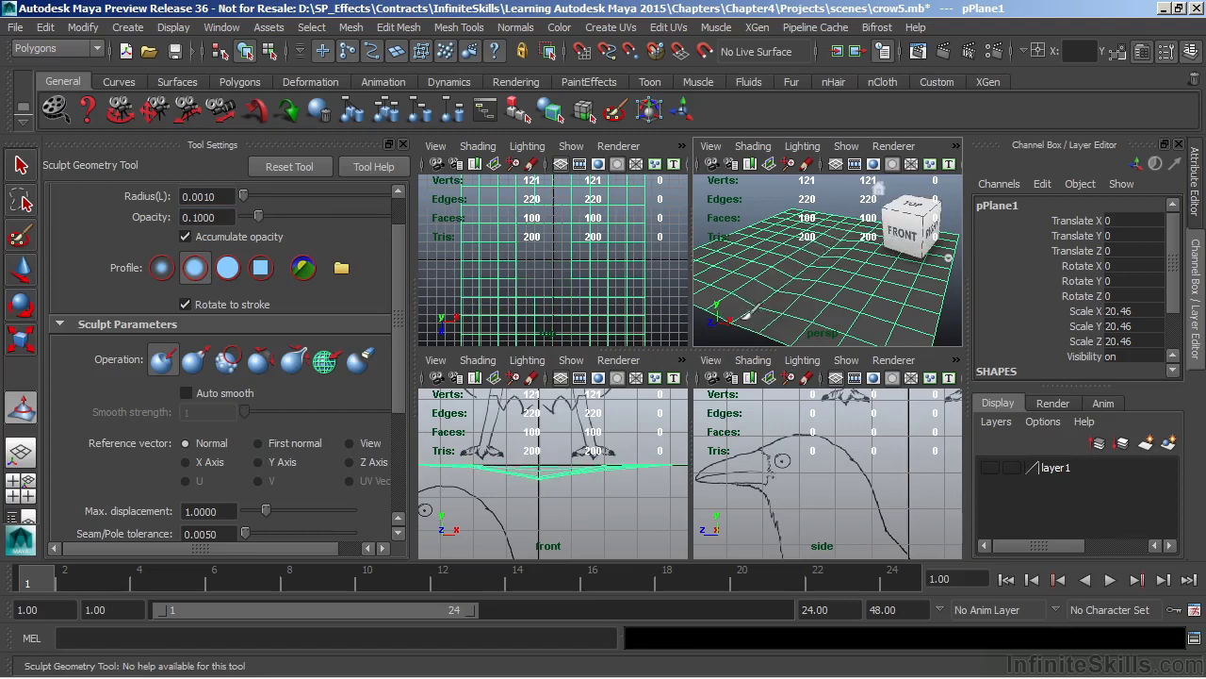
mouse_move(745, 314)
left_mouse_down()
mouse_move(831, 245)
mouse_move(800, 281)
mouse_move(813, 279)
mouse_move(836, 246)
mouse_move(795, 272)
mouse_move(800, 280)
mouse_move(820, 253)
mouse_move(814, 286)
mouse_move(844, 246)
mouse_move(812, 271)
mouse_move(830, 282)
mouse_move(802, 281)
mouse_move(828, 272)
mouse_move(808, 256)
mouse_move(819, 288)
mouse_move(791, 271)
mouse_move(810, 260)
mouse_move(806, 294)
mouse_move(803, 272)
mouse_move(787, 282)
mouse_move(837, 254)
mouse_move(799, 272)
mouse_move(780, 299)
mouse_move(830, 272)
left_mouse_up()
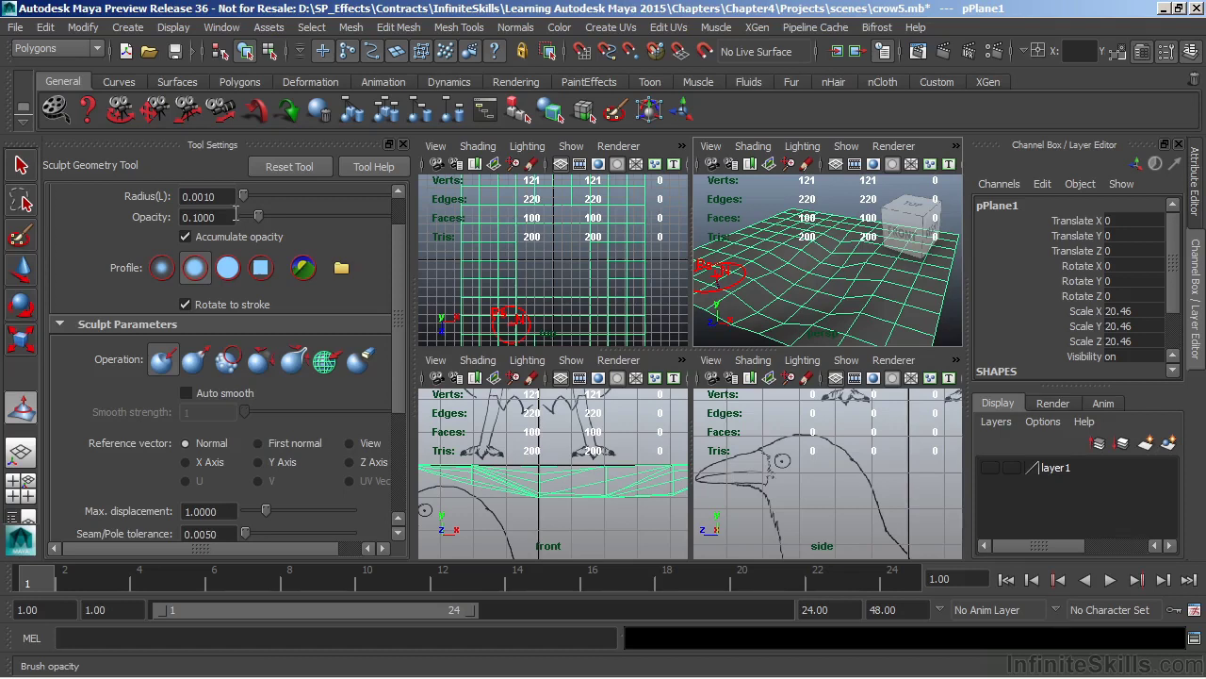
Step: Delete the test plane, show layer1 with the crow, and maximize the perspective view
key("q")
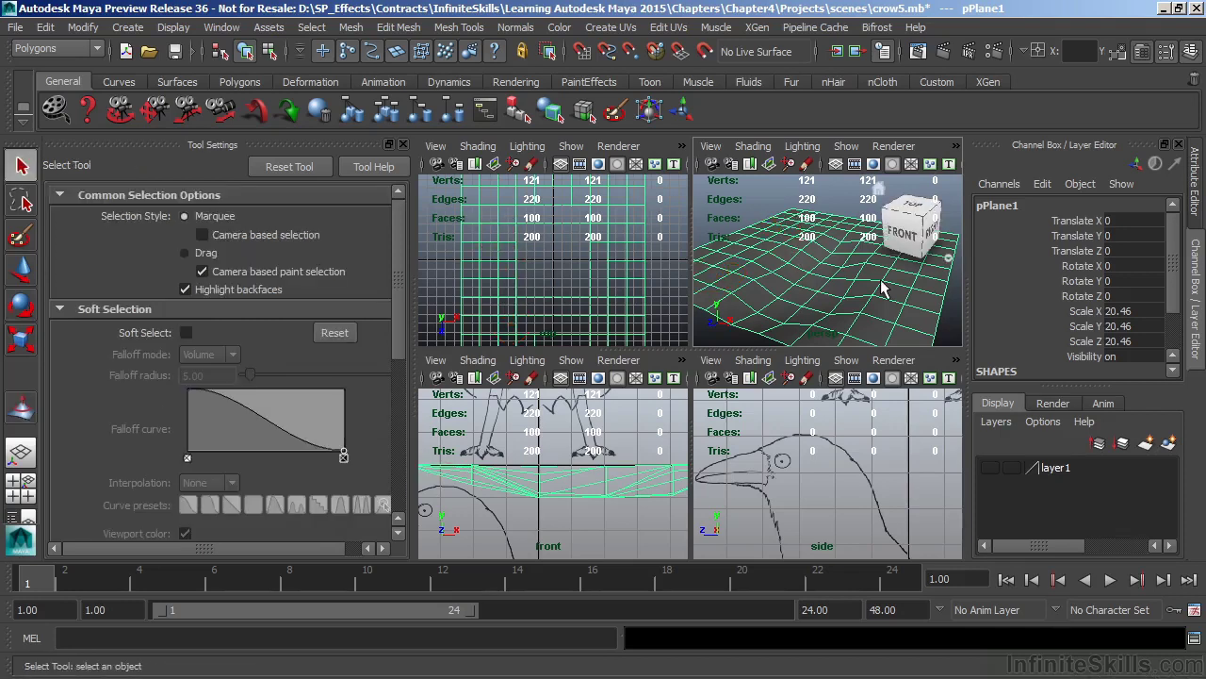
key("Delete")
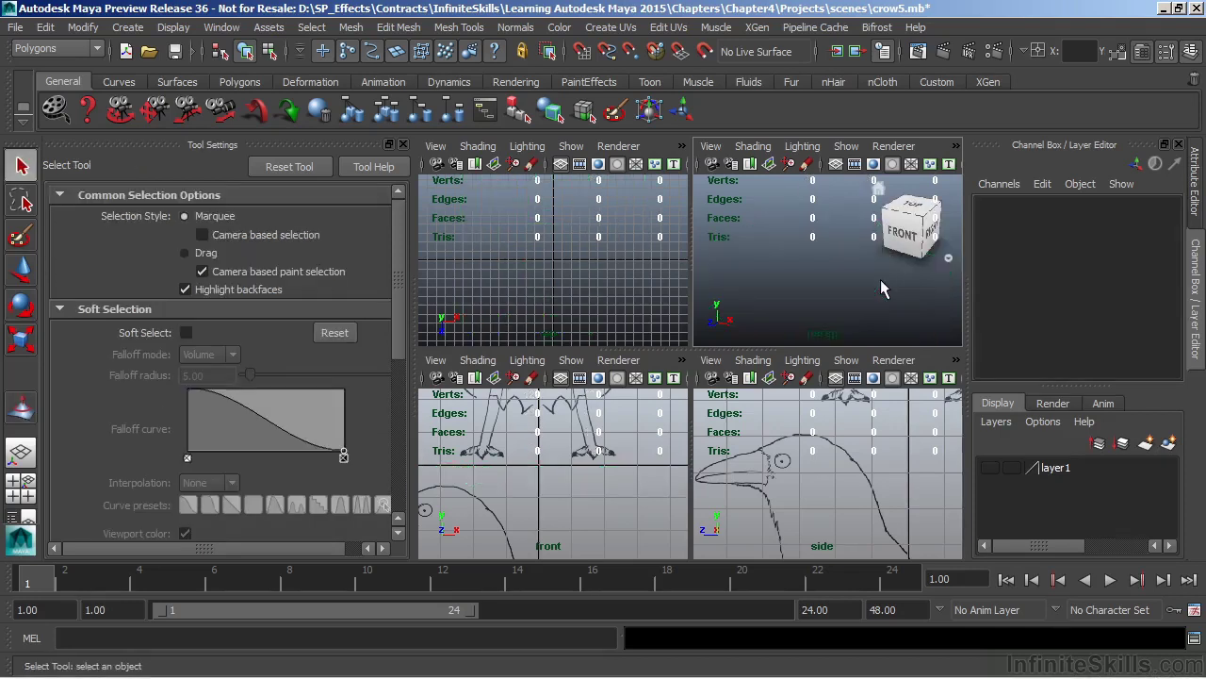
left_click(993, 469)
key("space")
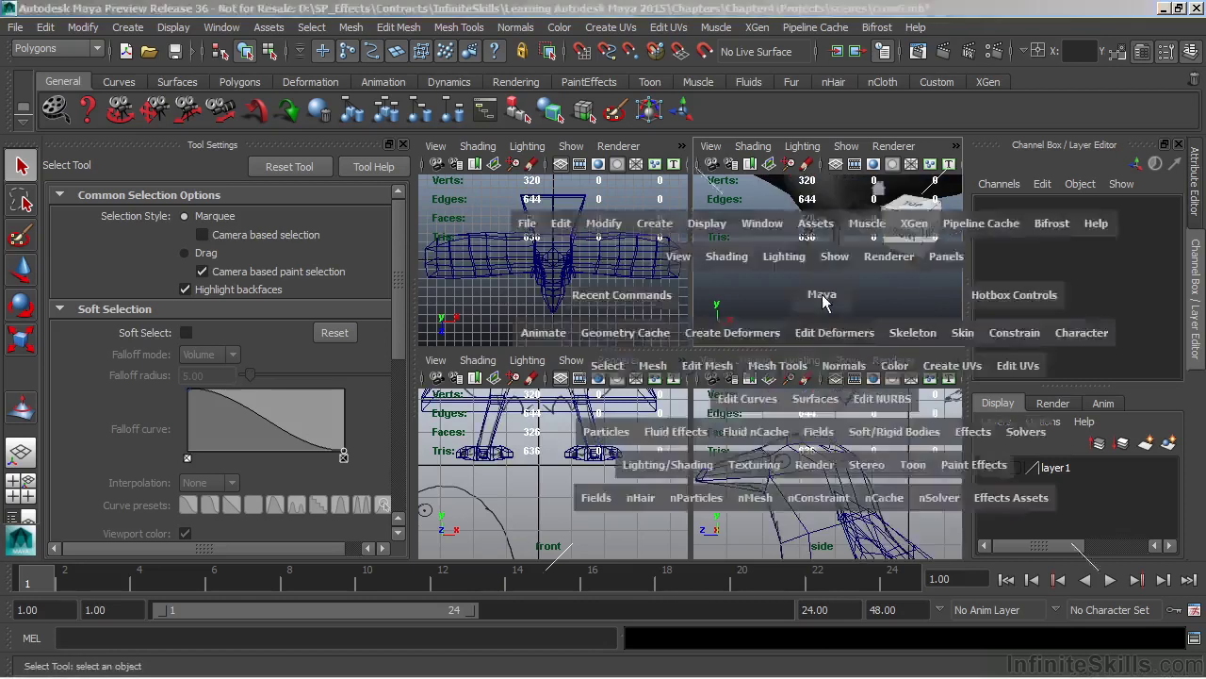
Step: Sculpt the crow with the Push brush, trying and undoing strokes across its body and back
left_click(614, 436)
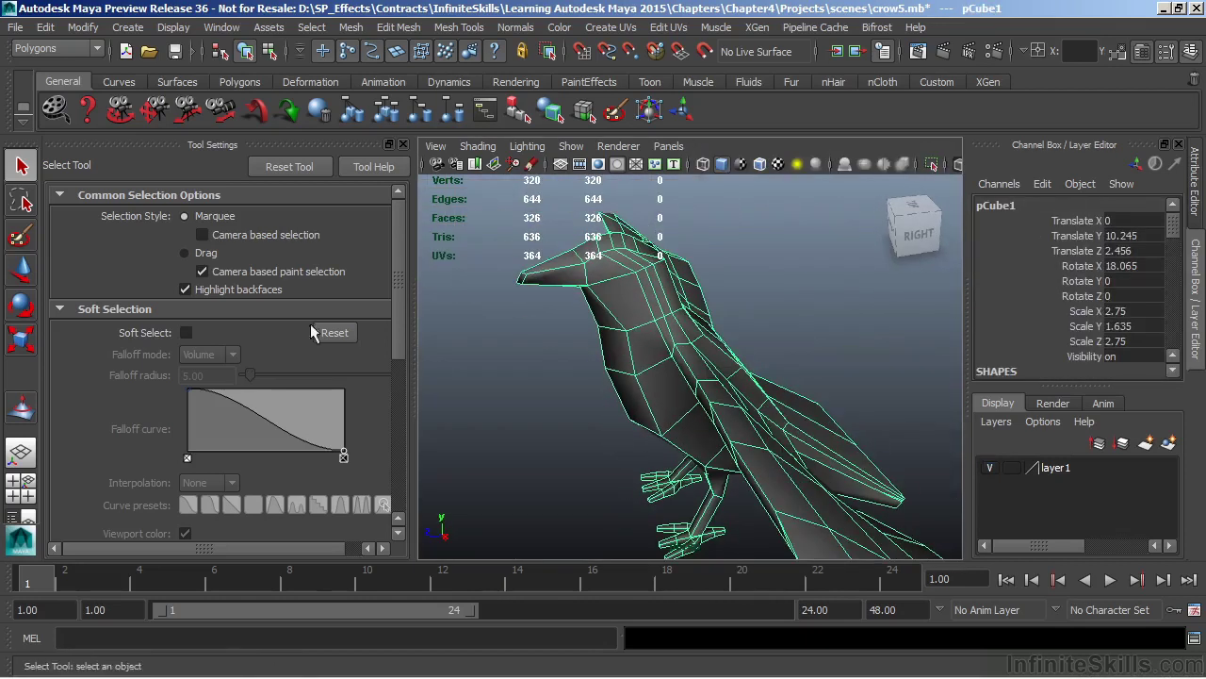
left_click(21, 407)
mouse_move(641, 315)
left_mouse_down("alt")
mouse_move(493, 369)
mouse_move(736, 352)
mouse_move(650, 341)
left_mouse_up("alt")
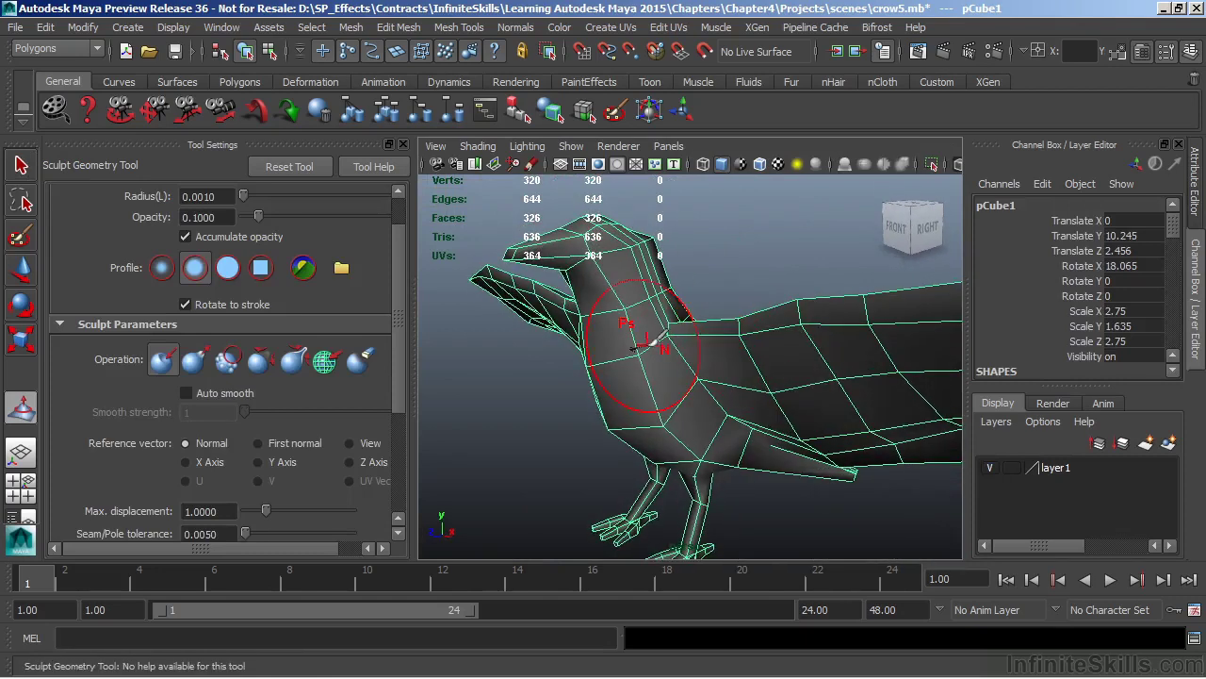
left_click(164, 363)
scroll(692, 377, "up", 5)
left_click_drag(685, 367, 786, 329)
key("ctrl+z")
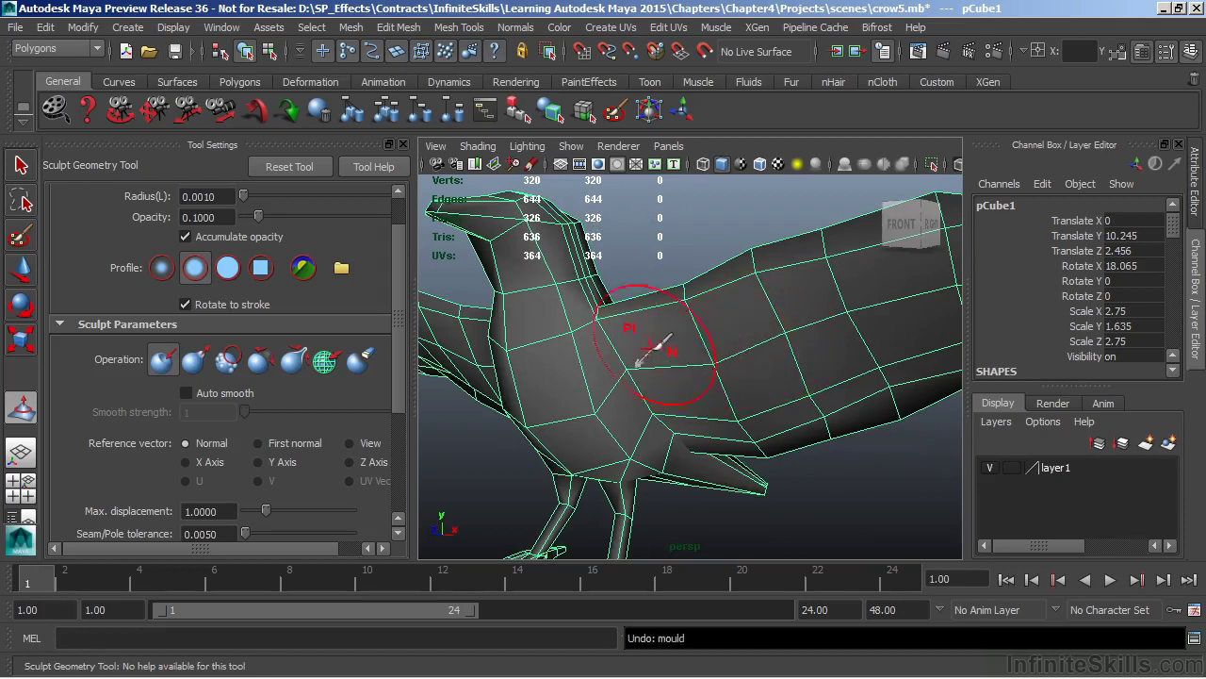
mouse_move(652, 329)
left_mouse_down()
mouse_move(732, 296)
mouse_move(865, 276)
left_mouse_up()
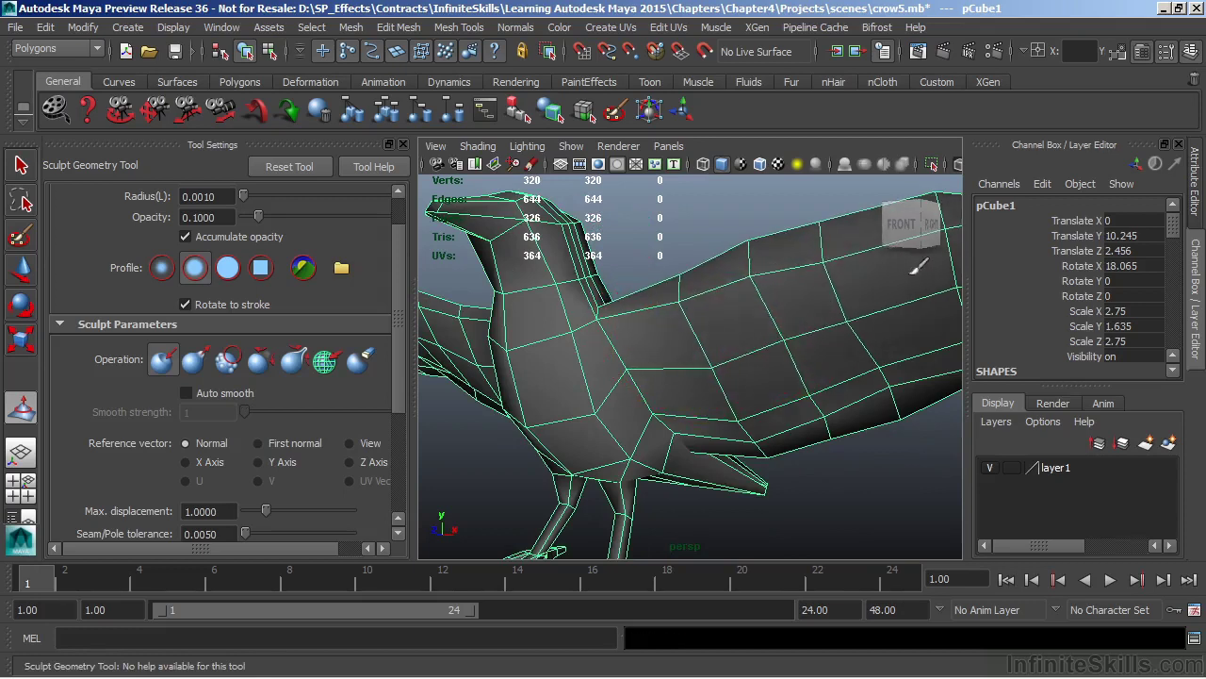
left_click_drag(821, 344, 767, 420, "alt")
key("ctrl+z")
left_click_drag(558, 294, 537, 320, "alt")
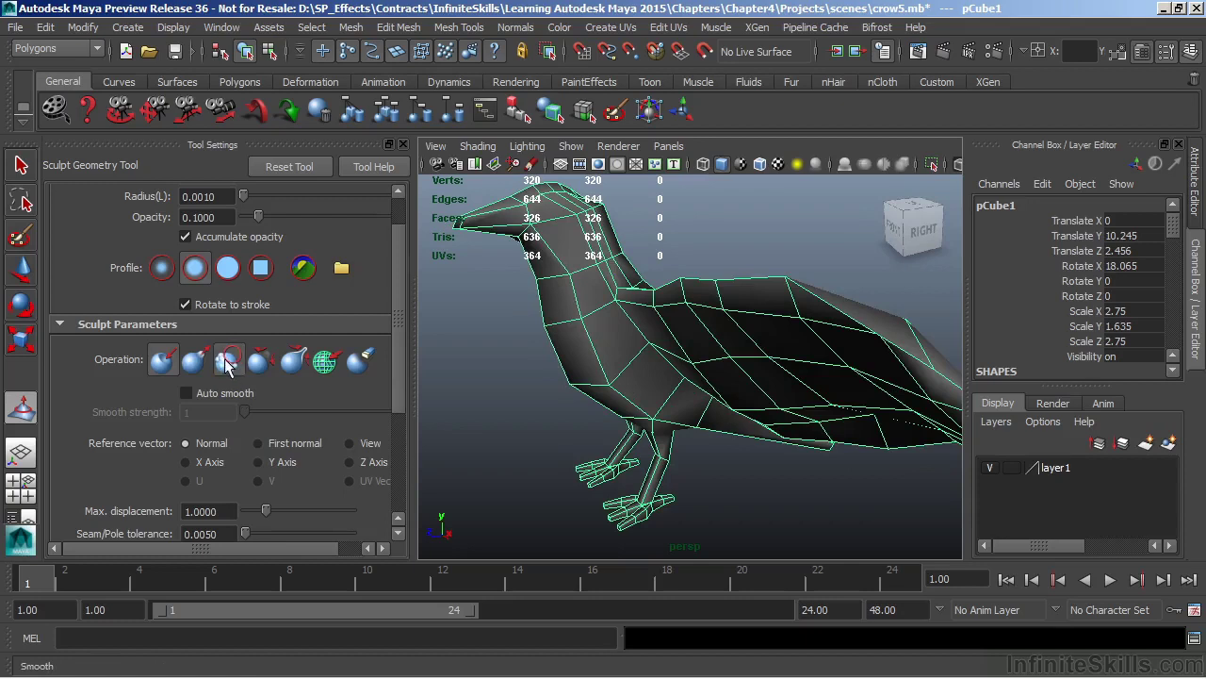
Step: Switch the brush to Smooth, stroke around the crow's head from several angles, then undo
left_click(227, 365)
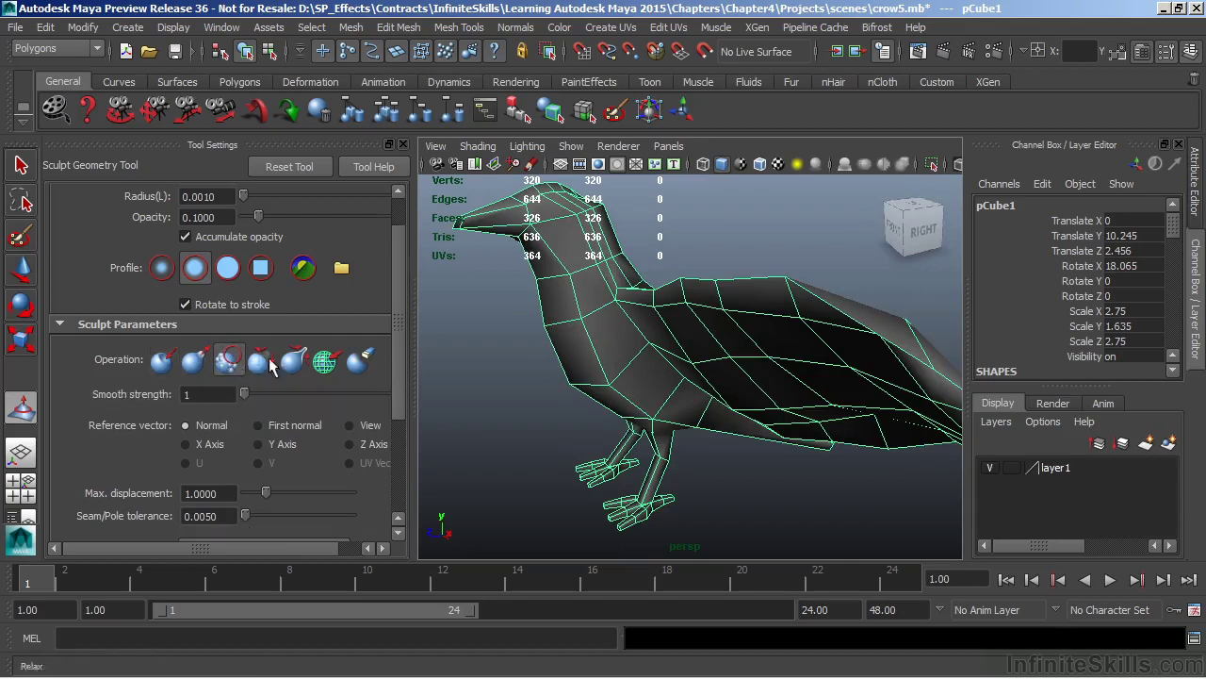
left_click_drag(552, 350, 651, 391, "alt")
right_click_drag(650, 391, 671, 405, "alt")
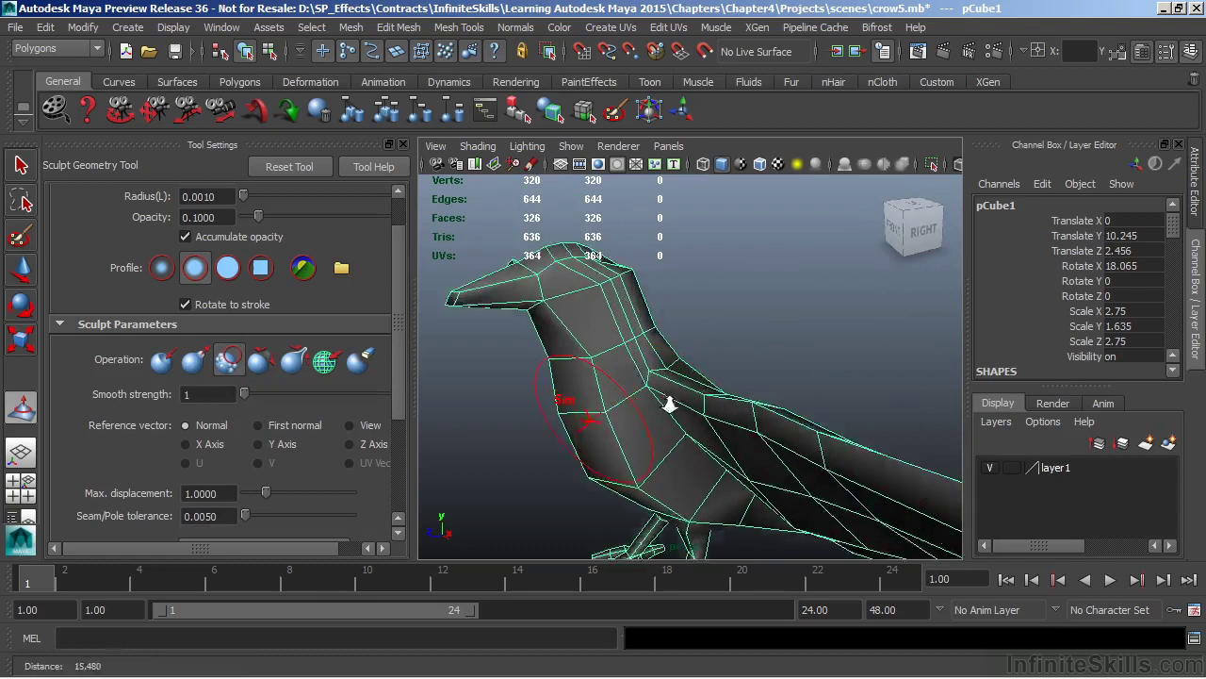
left_click_drag(671, 406, 609, 491, "alt")
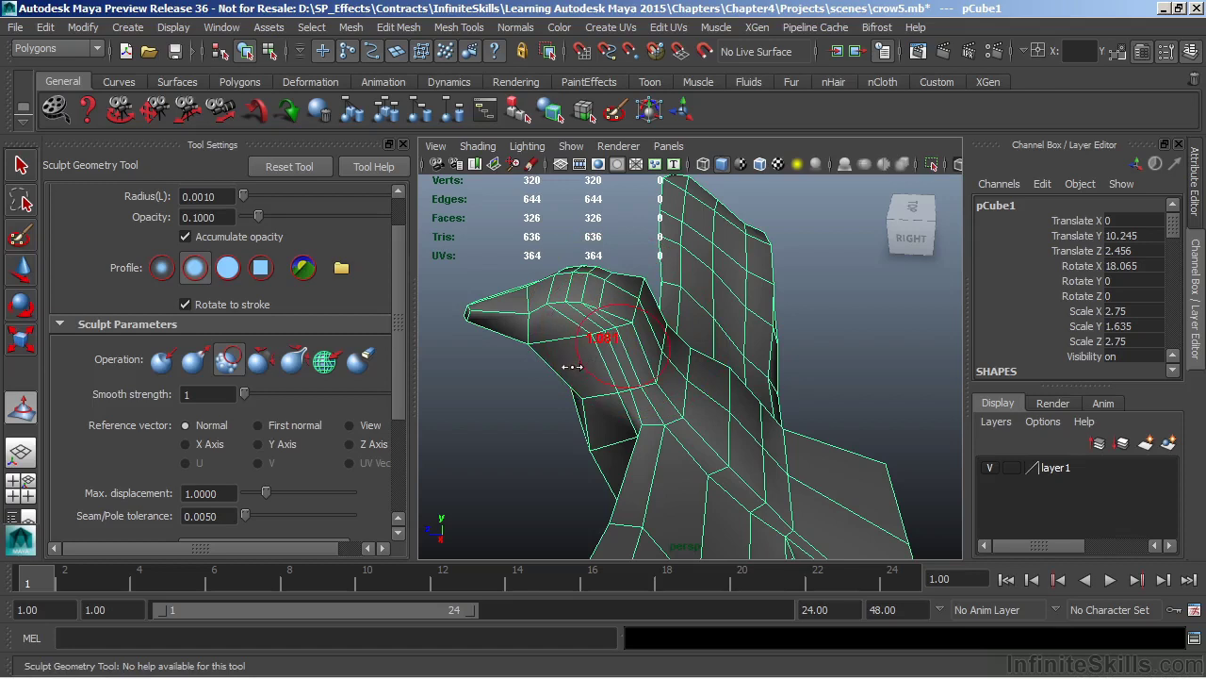
left_click_drag(721, 342, 629, 285, "alt")
mouse_move(676, 369)
left_mouse_down("alt")
mouse_move(721, 404)
mouse_move(618, 499)
mouse_move(655, 421)
mouse_move(665, 352)
left_mouse_up("alt")
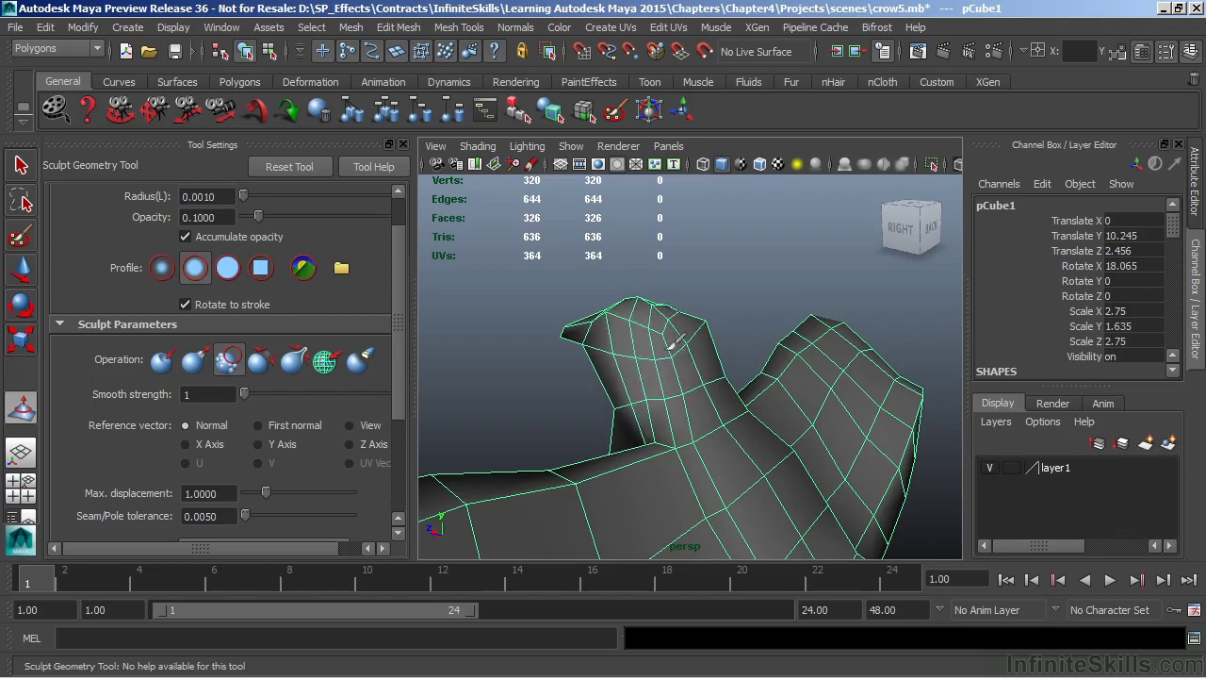
mouse_move(649, 378)
left_mouse_down("alt")
mouse_move(598, 430)
mouse_move(764, 380)
mouse_move(808, 481)
mouse_move(702, 399)
mouse_move(612, 415)
mouse_move(552, 444)
mouse_move(424, 418)
mouse_move(565, 422)
mouse_move(513, 400)
left_mouse_up("alt")
key("ctrl+z")
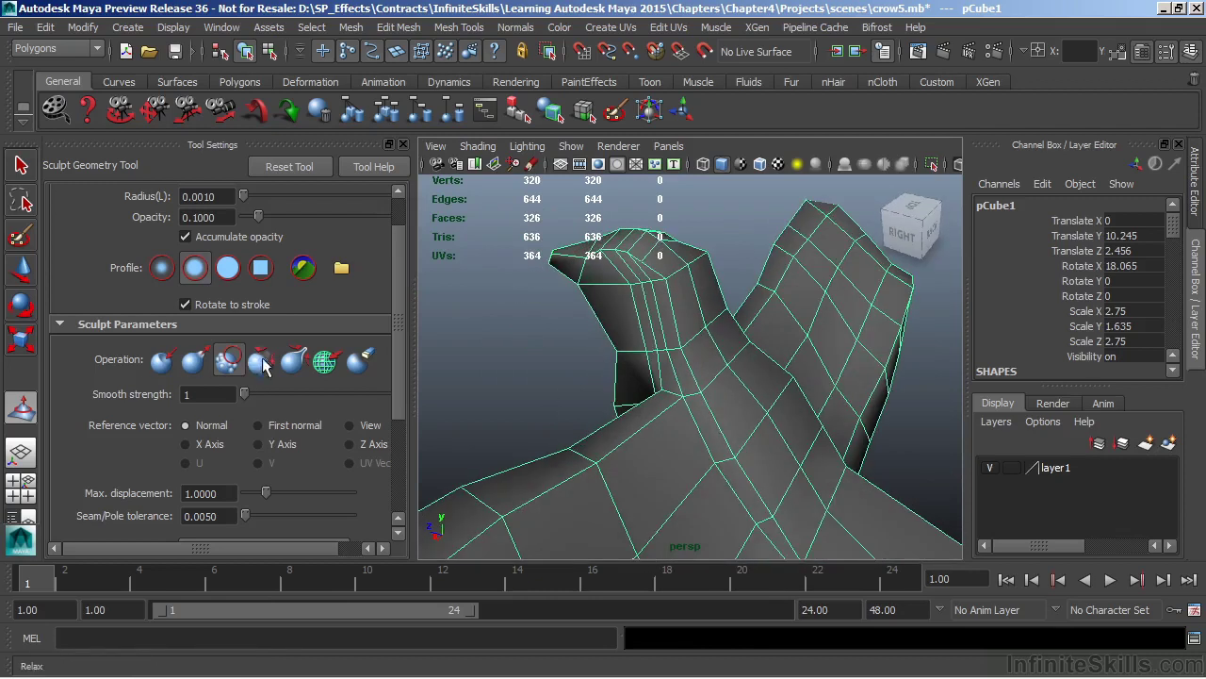
Step: Switch the sculpt brush to Relax and orbit to view the crow's neck and head
left_click(262, 361)
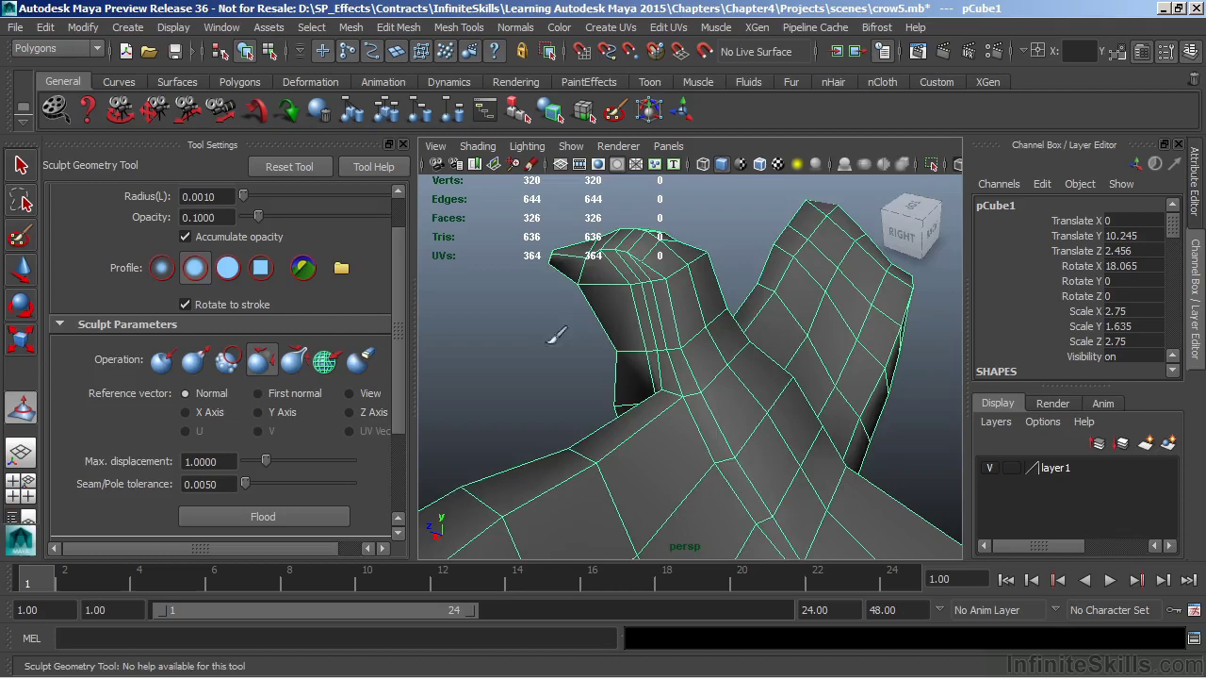
left_click_drag(572, 340, 674, 353, "alt")
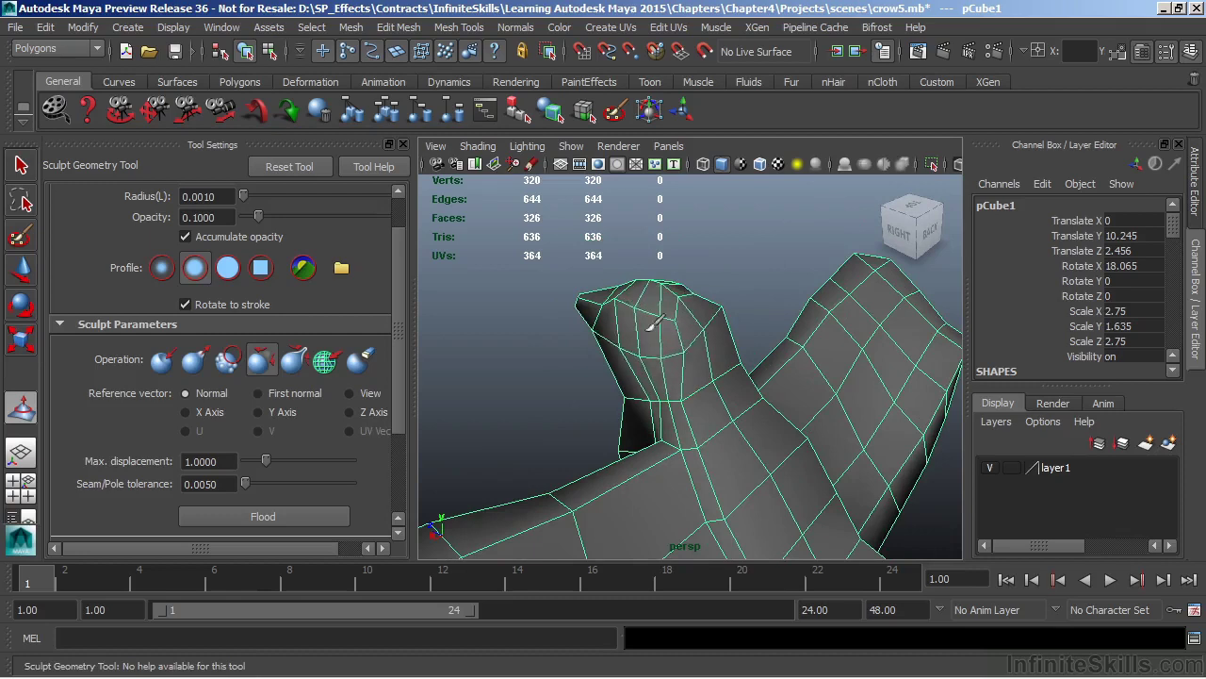
mouse_move(572, 407)
left_mouse_down("alt")
mouse_move(714, 350)
mouse_move(660, 325)
mouse_move(622, 377)
mouse_move(718, 394)
mouse_move(518, 353)
mouse_move(657, 363)
mouse_move(641, 381)
mouse_move(660, 368)
left_mouse_up("alt")
Step: Undo the last two mould strokes on the crow's head and neck
key("ctrl+z")
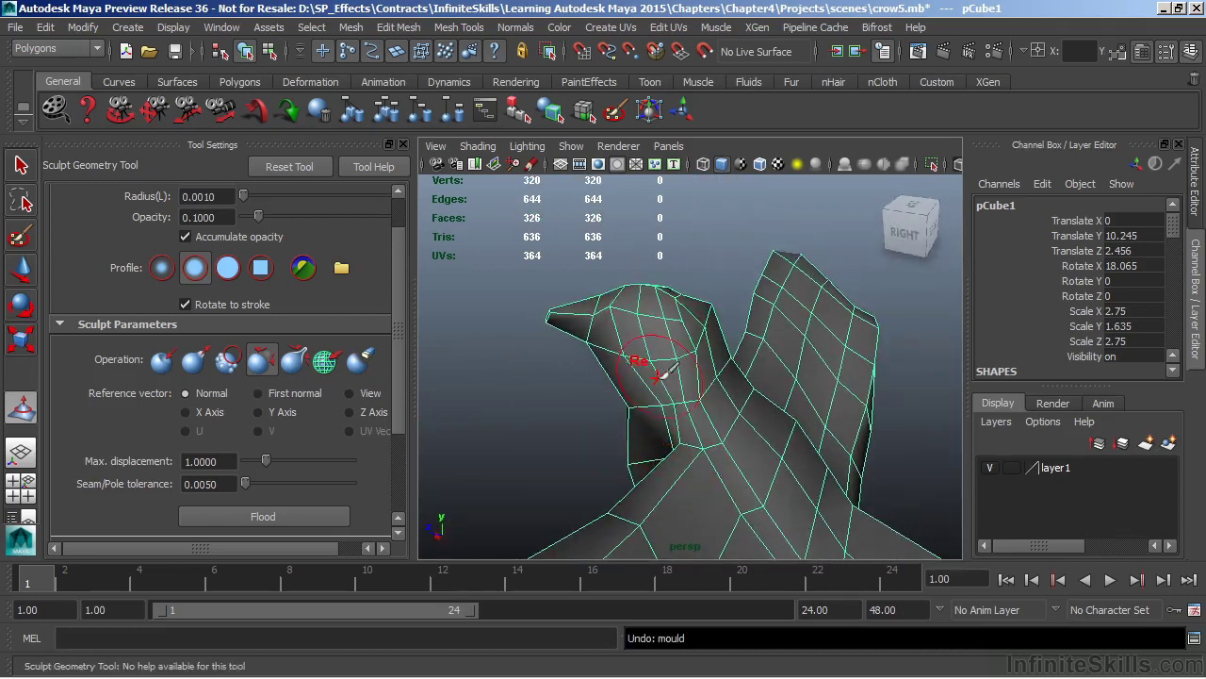
key("ctrl+z")
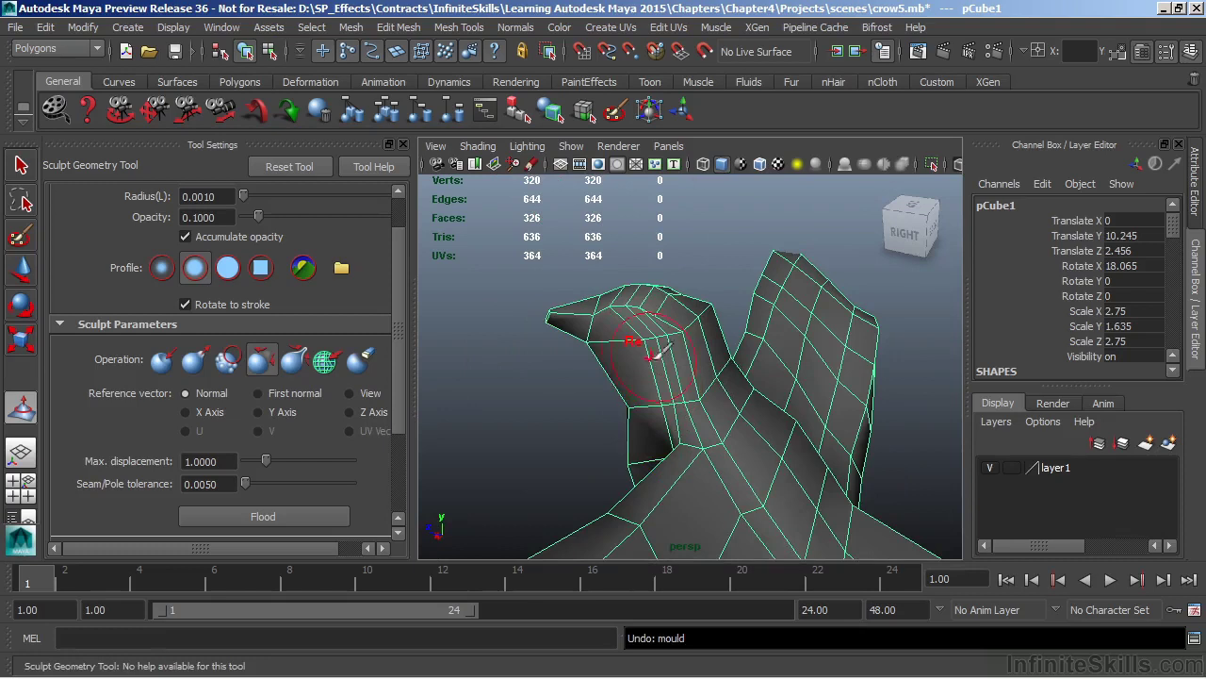
left_click_drag(650, 354, 471, 318, "alt")
left_click_drag(396, 246, 395, 365)
Step: Enable Reflection in the Stroke settings, then inspect the crow's head and neck from several angles
left_click(106, 472)
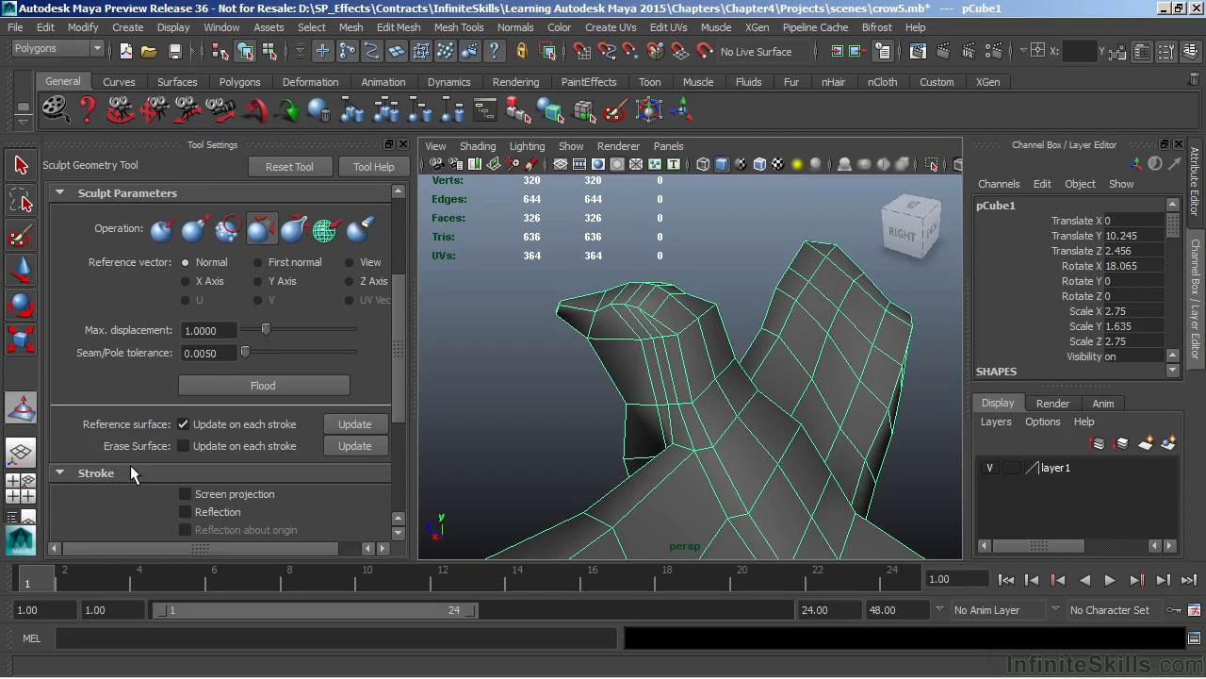
left_click(210, 513)
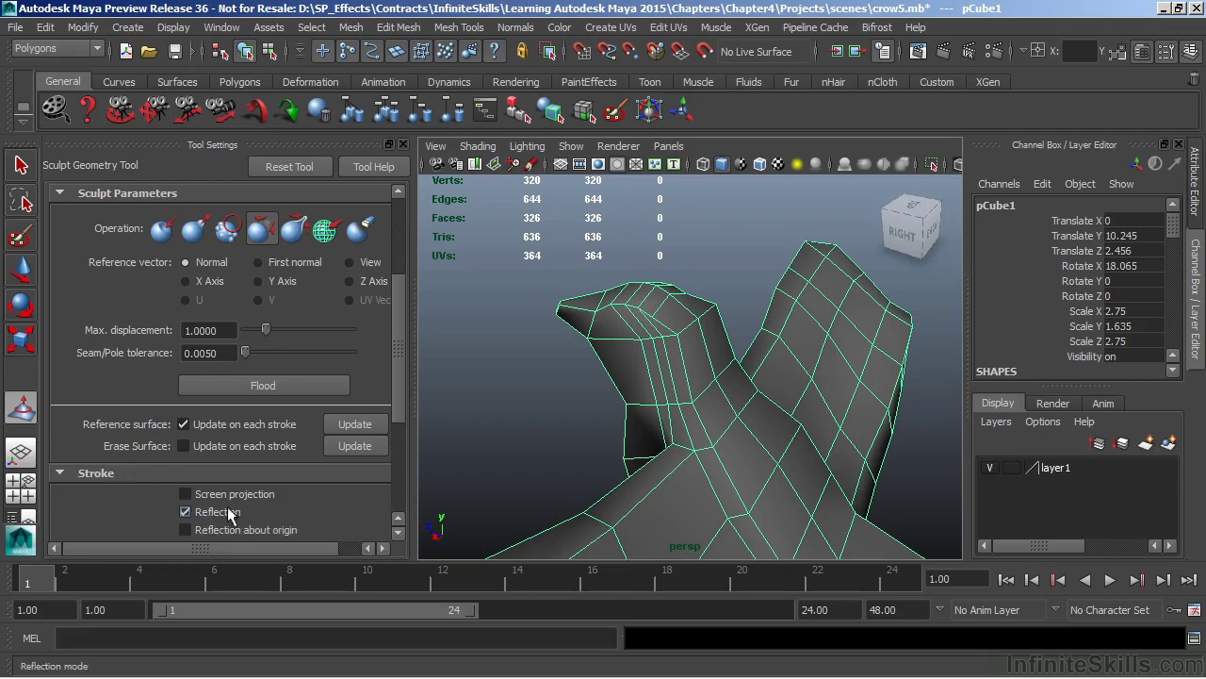
left_click_drag(678, 351, 676, 317, "alt")
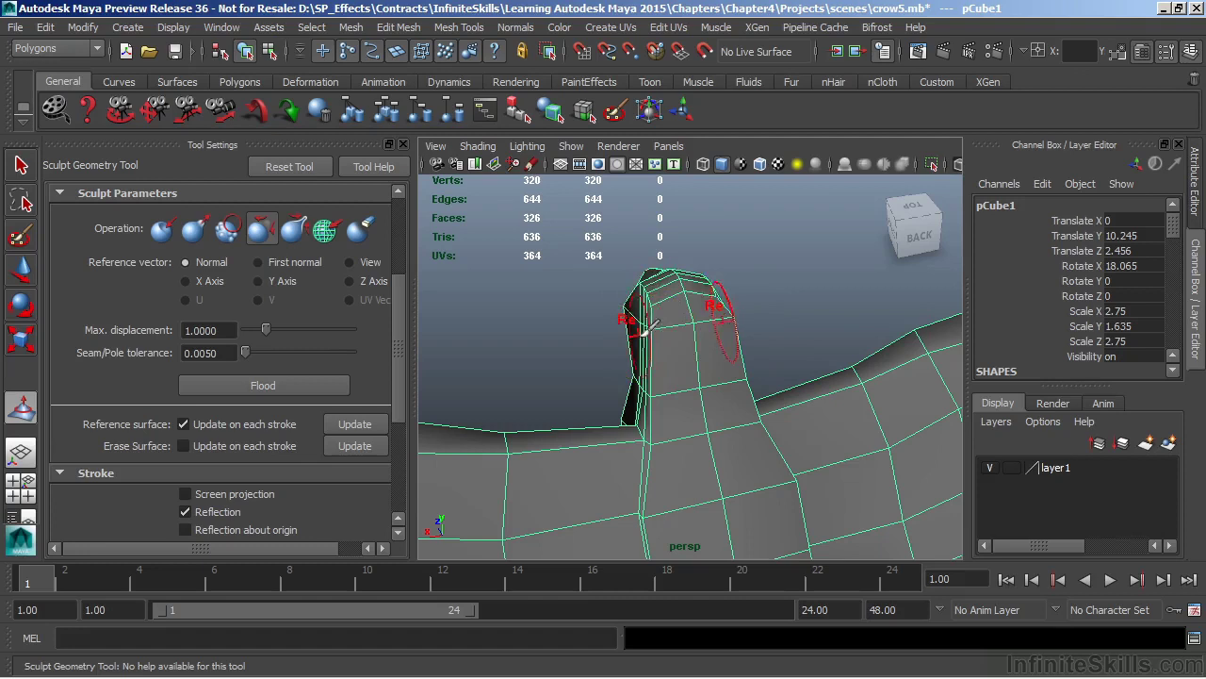
left_click_drag(644, 330, 655, 326, "alt")
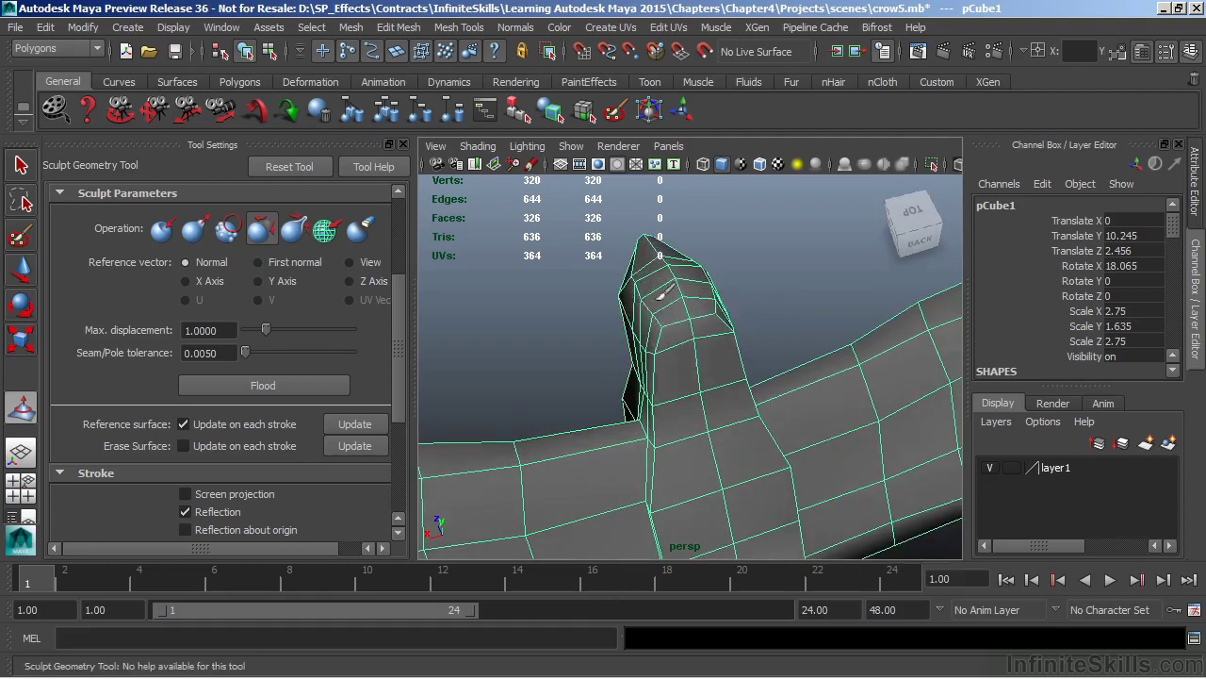
left_click_drag(649, 394, 684, 396, "alt")
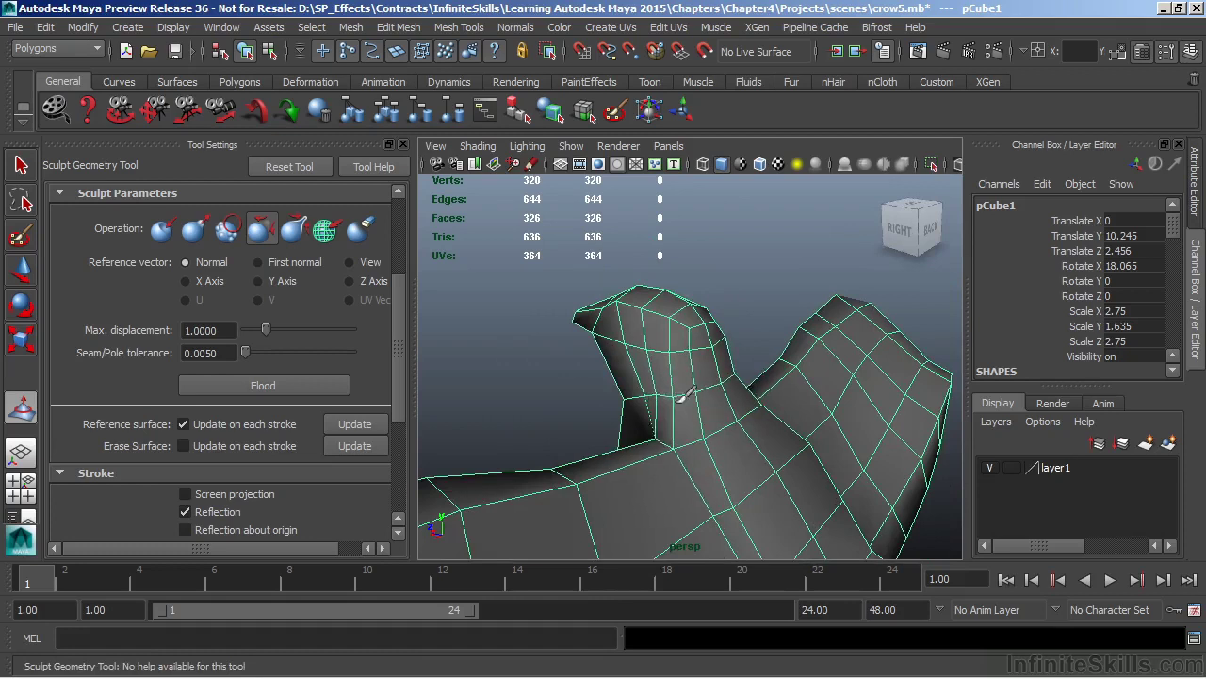
left_click_drag(656, 499, 800, 540, "alt")
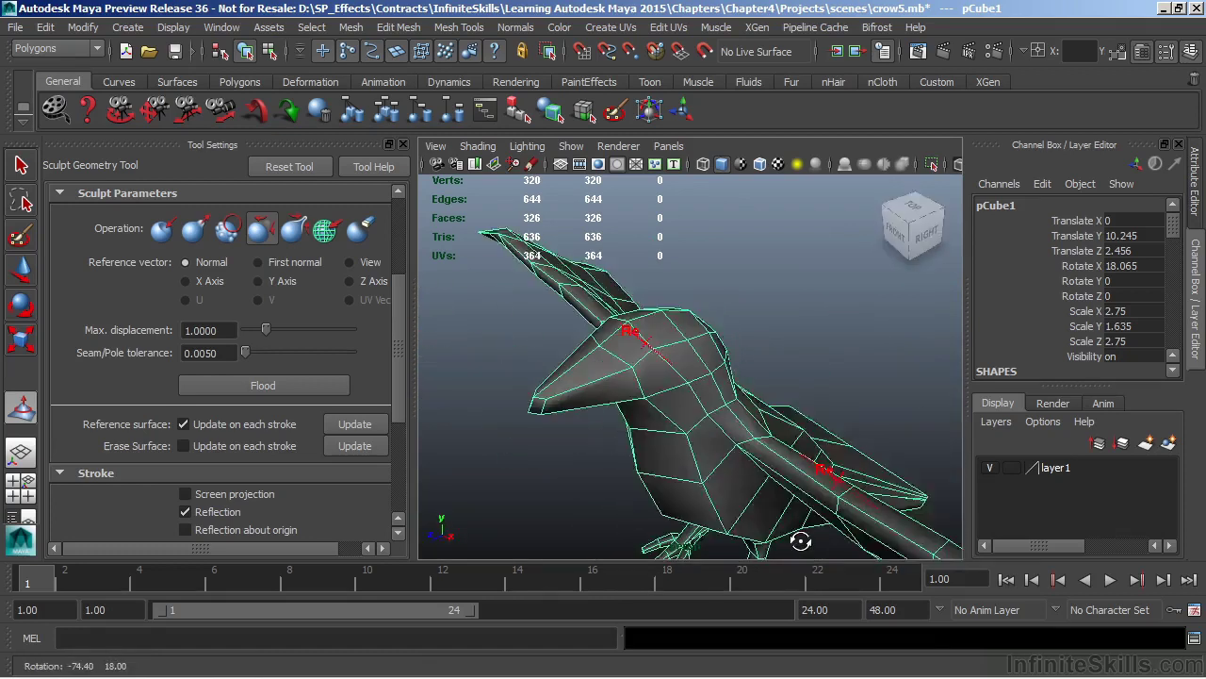
scroll(646, 525, "up", 3)
left_click_drag(646, 525, 634, 328, "alt")
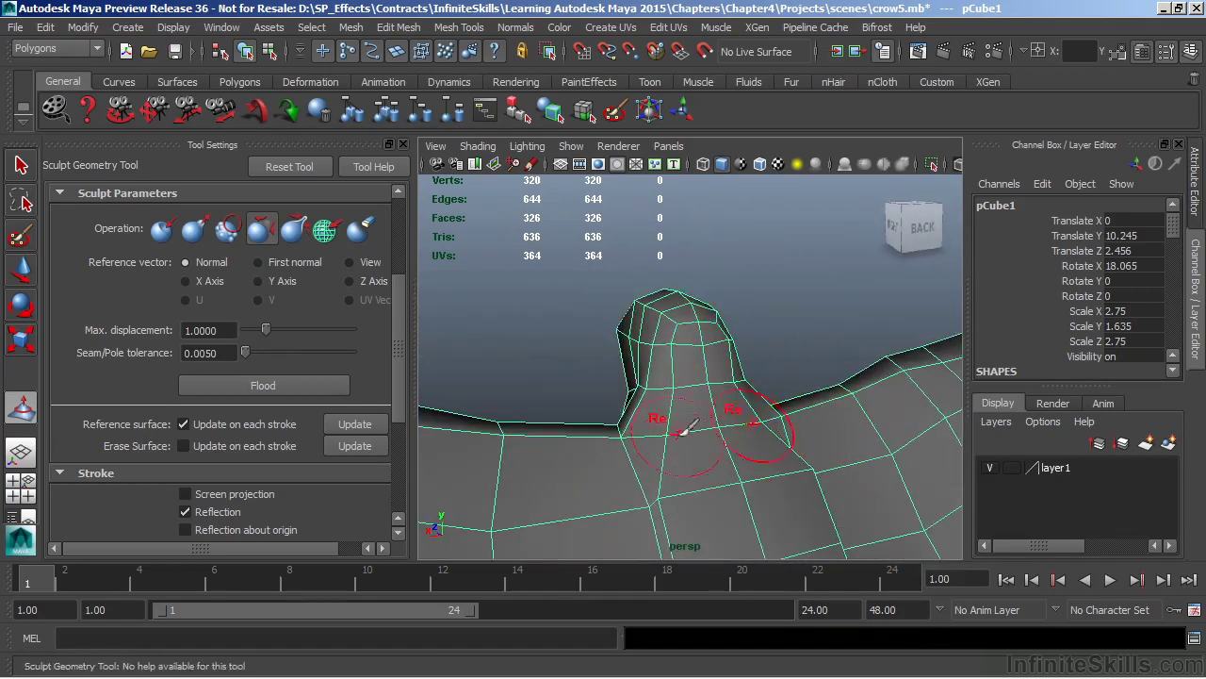
left_click_drag(714, 459, 763, 412, "alt")
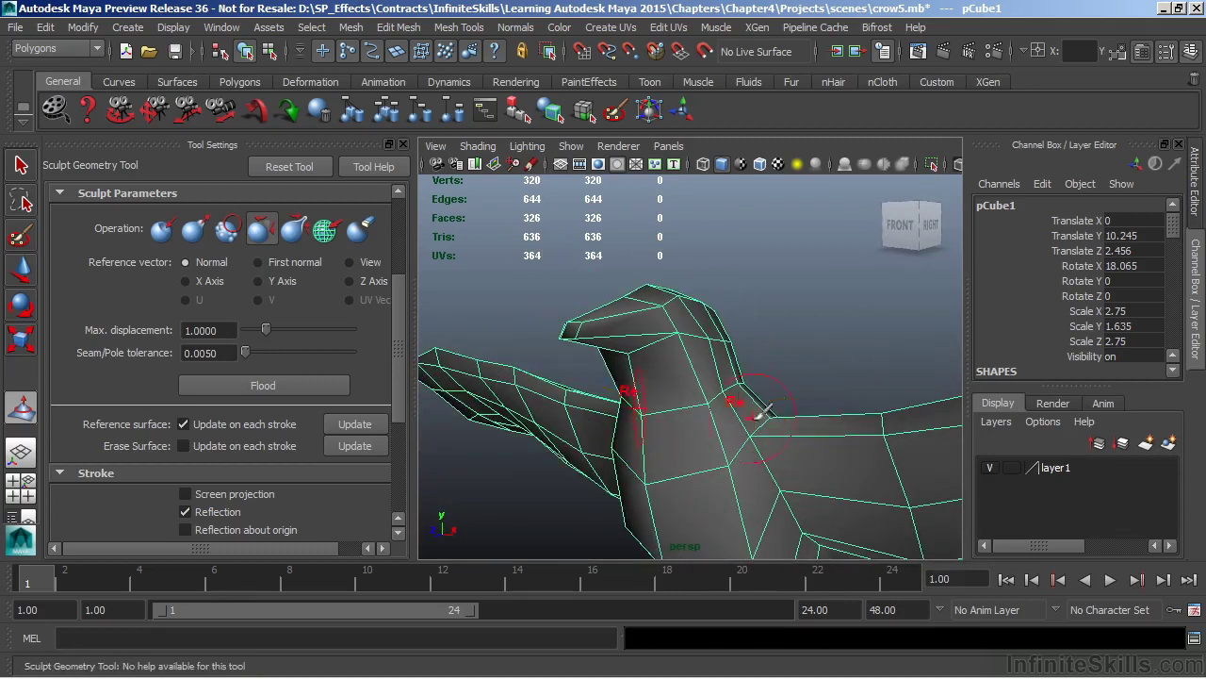
Step: Select the Pull operation, try mirrored pull strokes on the neck, and undo them twice
left_click(194, 228)
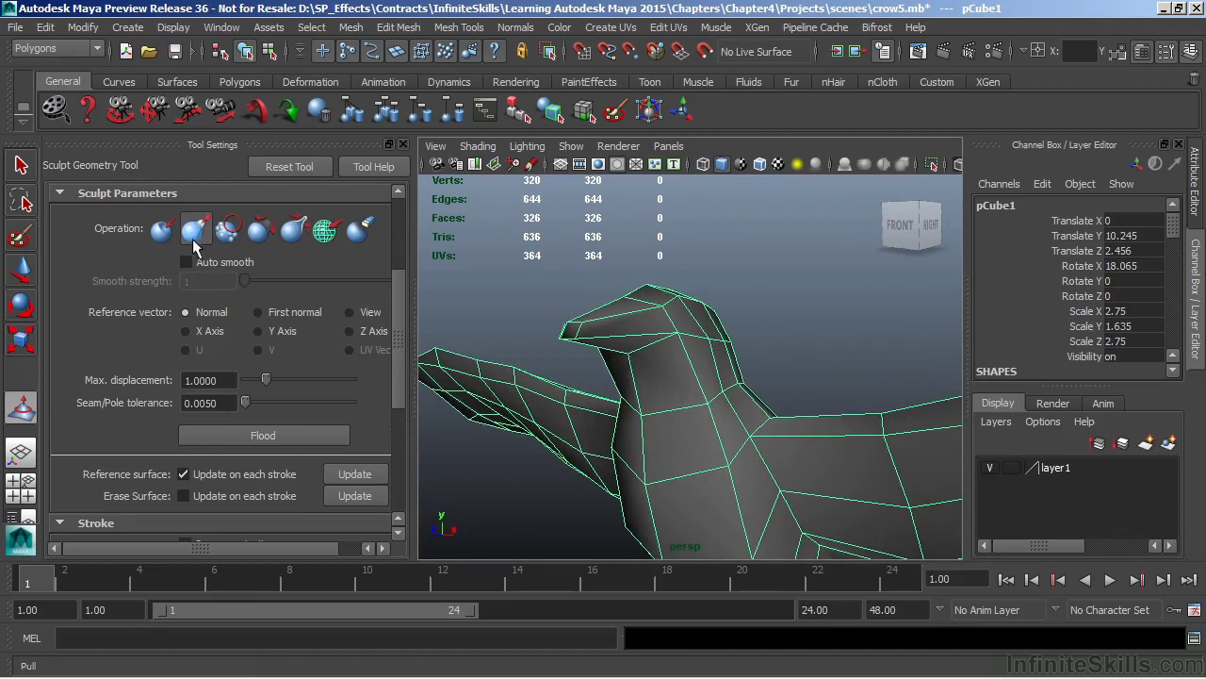
left_click_drag(488, 323, 754, 388, "alt")
key("ctrl+z")
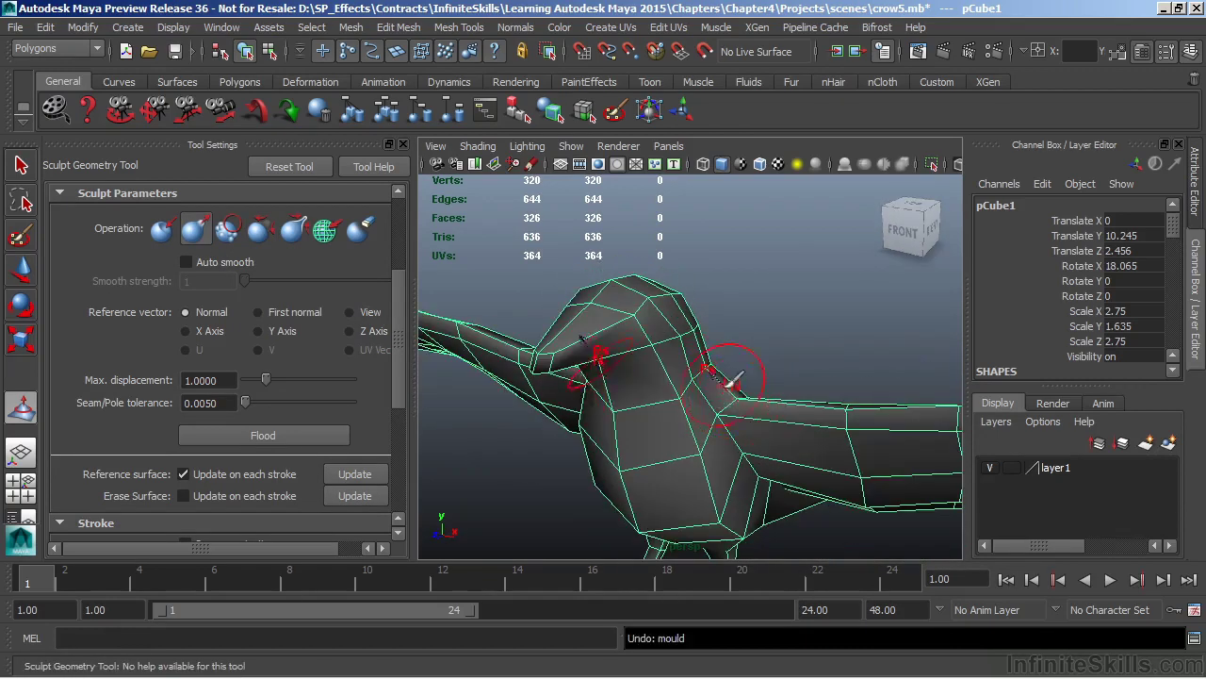
mouse_move(738, 390)
left_mouse_down("alt")
mouse_move(660, 429)
mouse_move(571, 426)
mouse_move(722, 431)
mouse_move(735, 391)
left_mouse_up("alt")
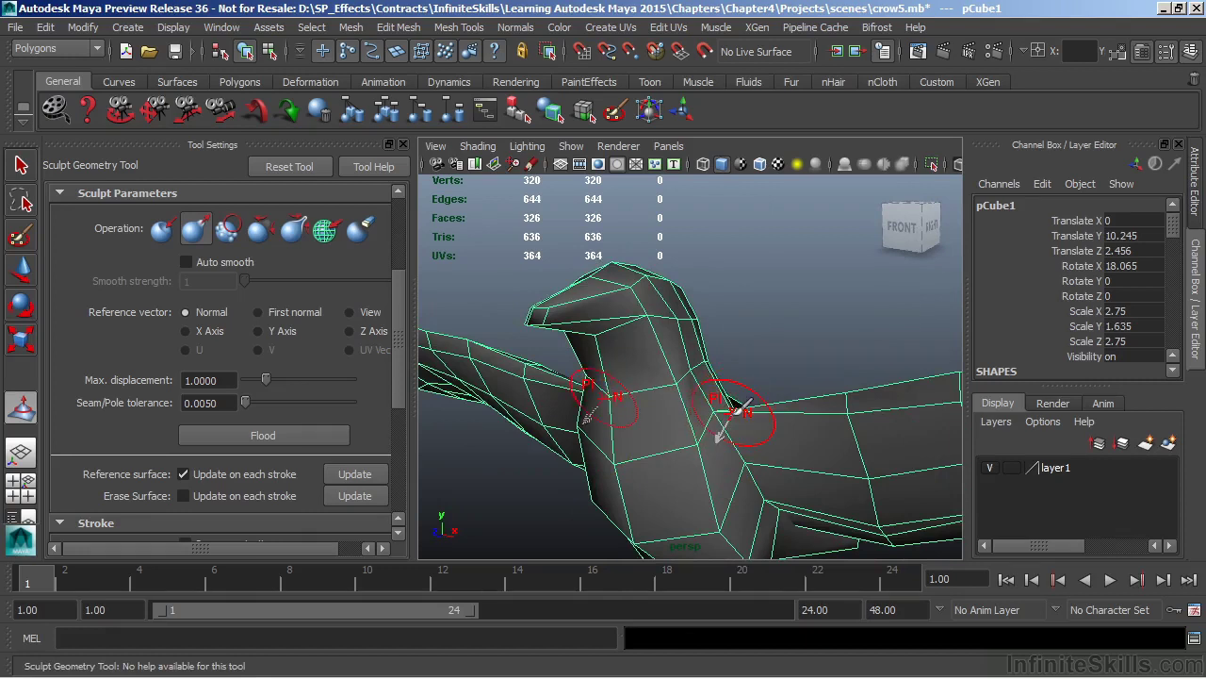
key("ctrl+z")
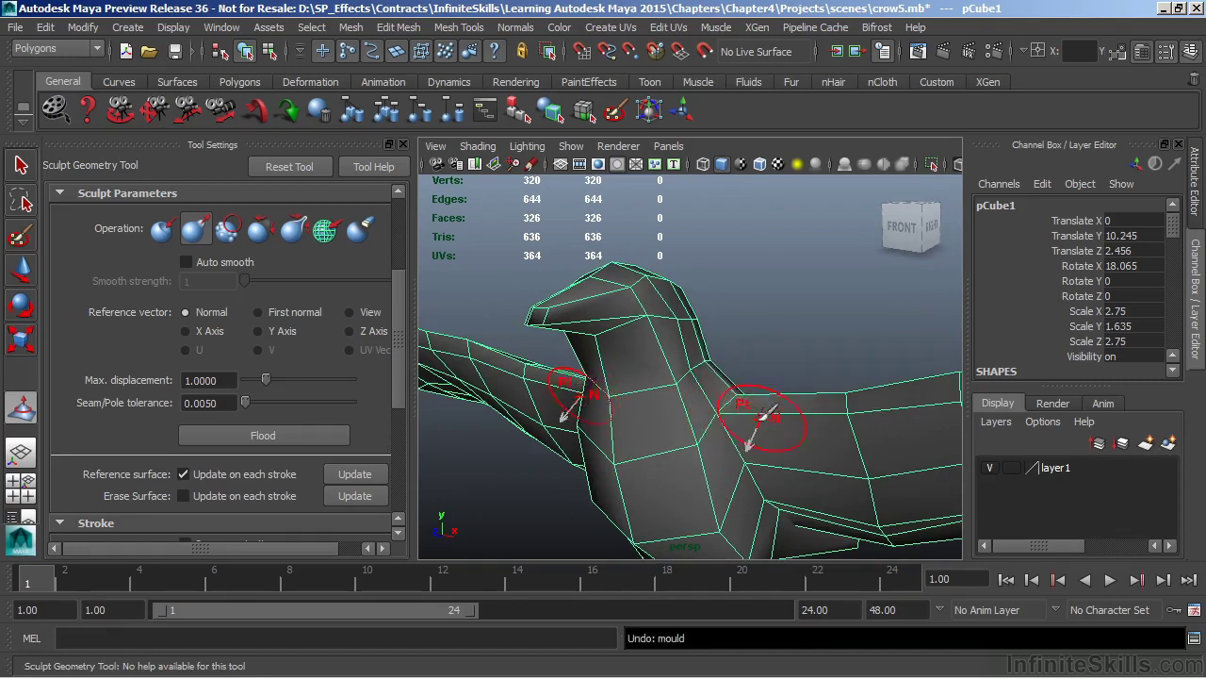
mouse_move(706, 399)
left_mouse_down("alt")
mouse_move(785, 399)
mouse_move(769, 347)
left_mouse_up("alt")
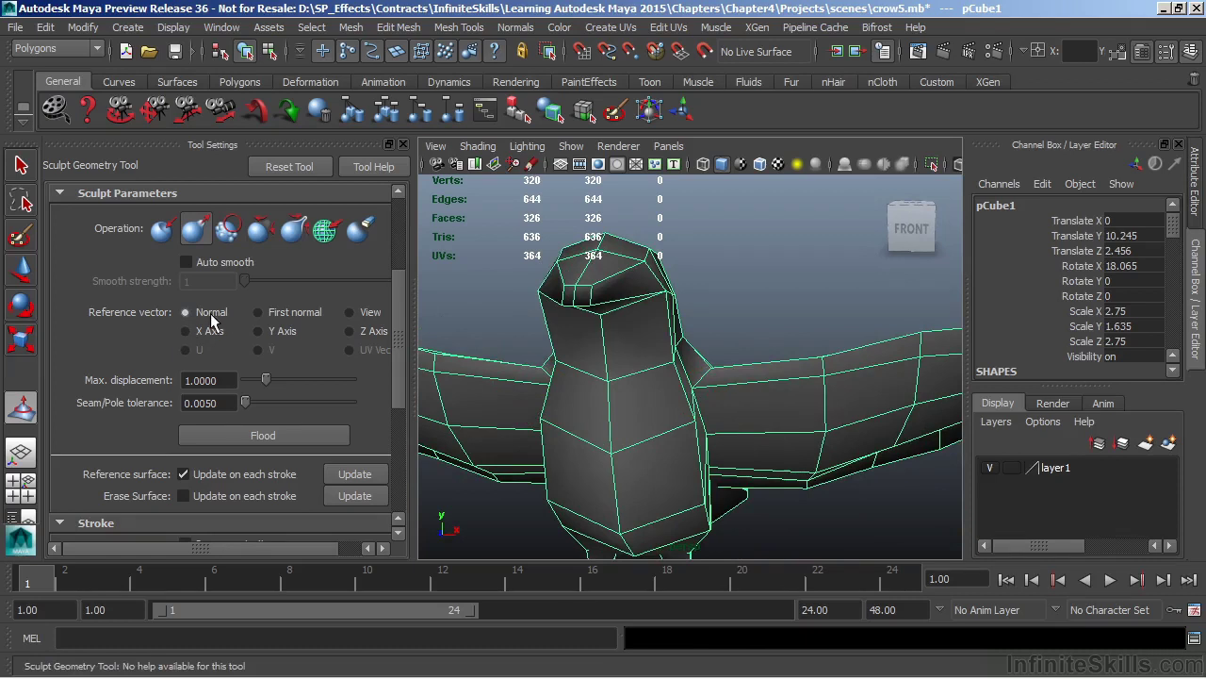
Step: From a front view, sculpt the neck where it meets the wings, then undo the stroke
mouse_move(802, 385)
left_mouse_down("alt")
mouse_move(708, 354)
mouse_move(779, 385)
left_mouse_up("alt")
left_click_drag(706, 399, 722, 404, "alt")
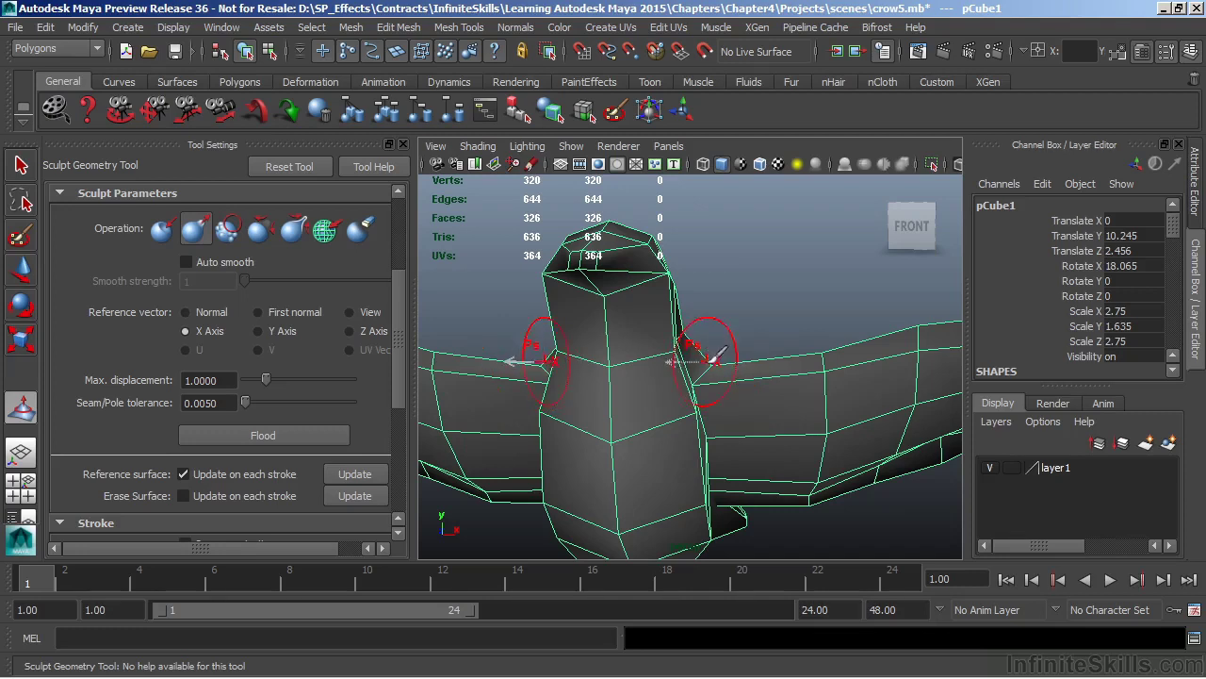
left_click_drag(716, 357, 706, 361)
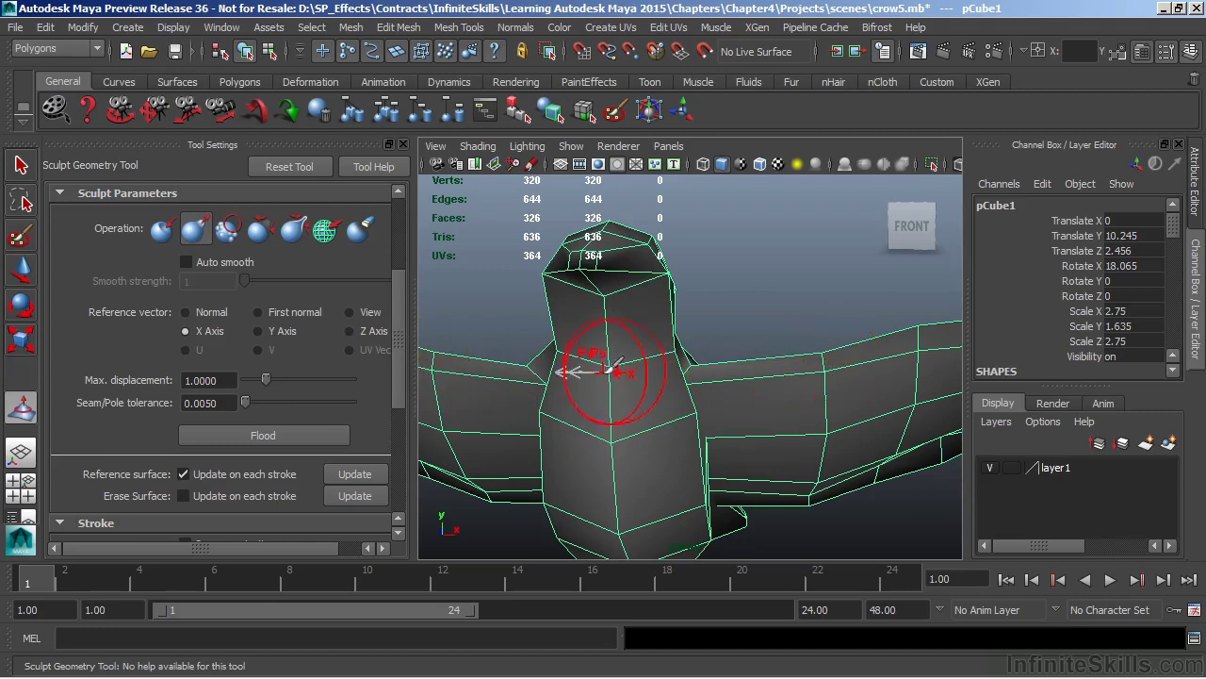
key("ctrl+z")
Step: Redo the mirrored mould stroke on both sides of the neck and view it from angled positions
key("shift+z")
mouse_move(396, 283)
left_mouse_down()
mouse_move(411, 400)
mouse_move(400, 388)
left_mouse_up()
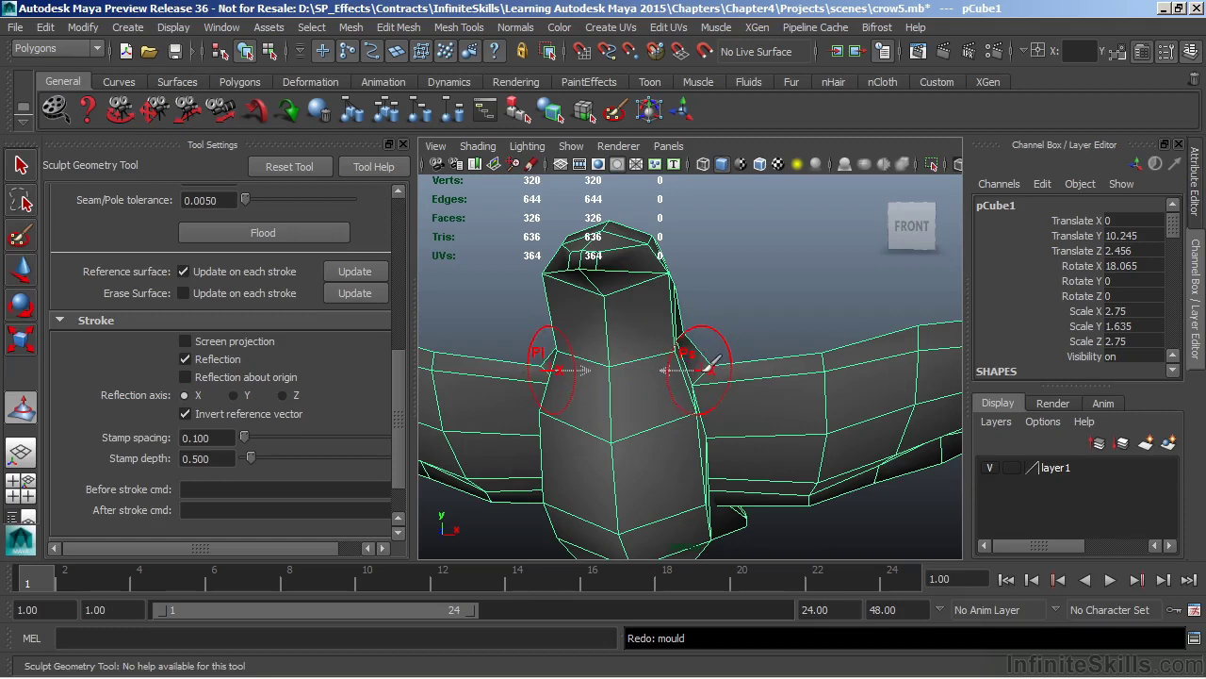
left_click_drag(709, 361, 778, 423, "alt")
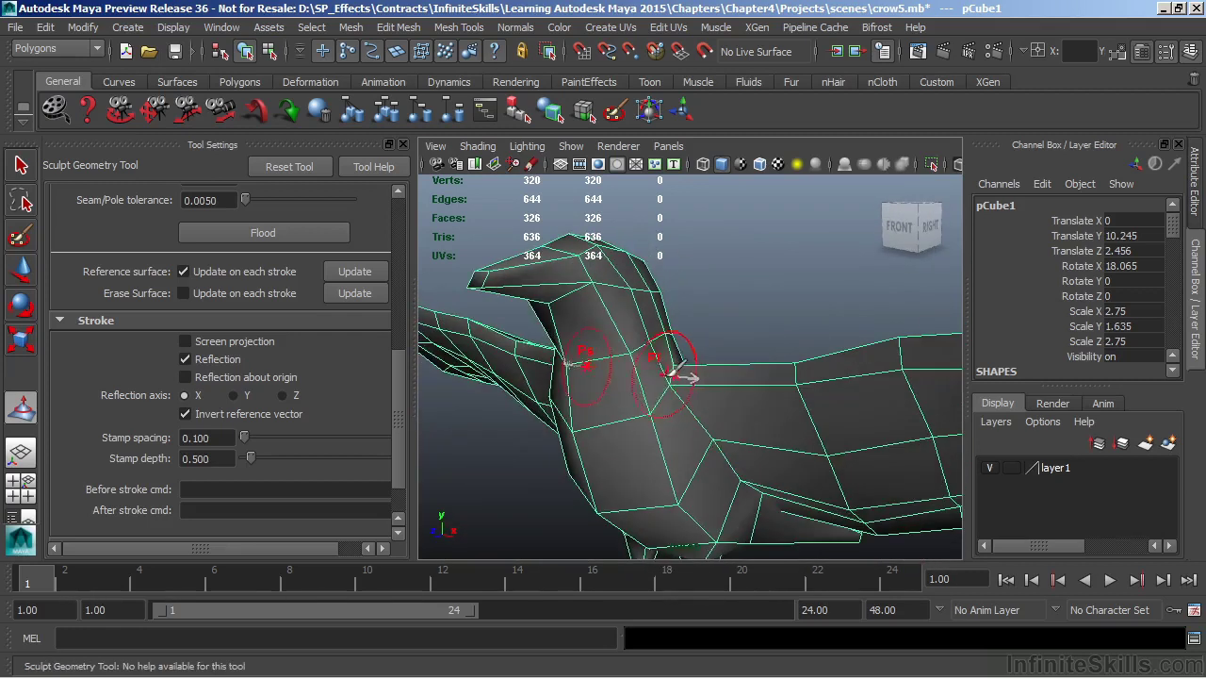
left_click_drag(673, 377, 695, 419, "alt")
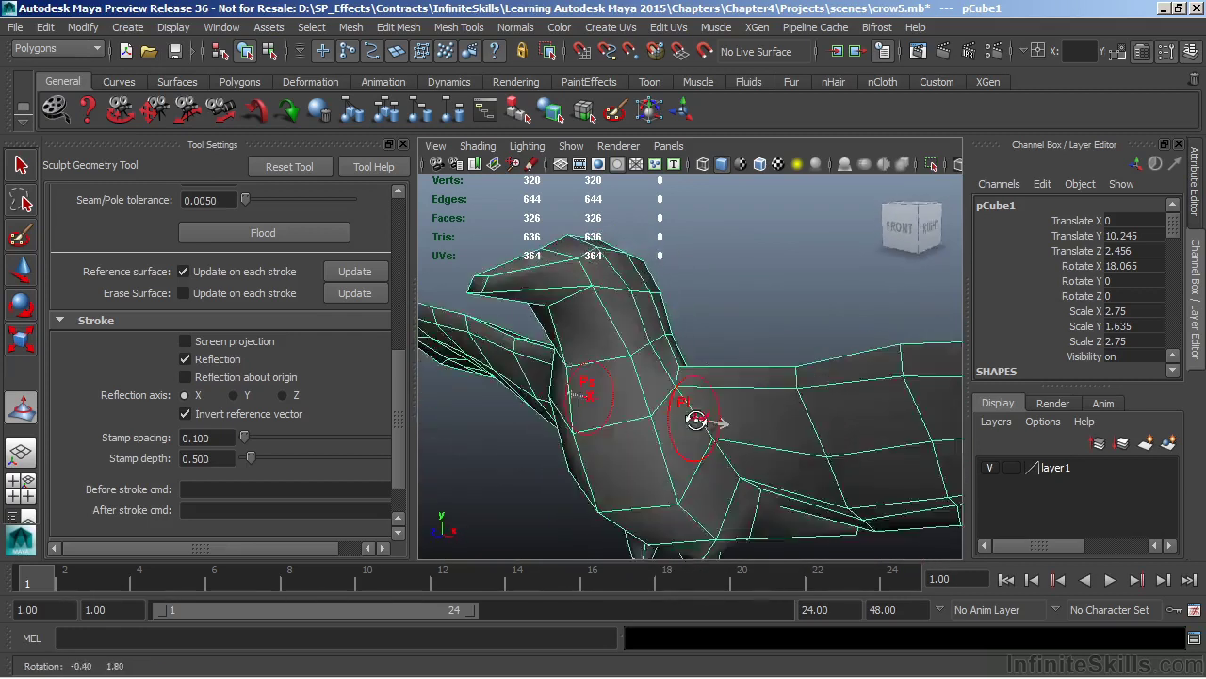
key("ctrl+z")
key("ctrl+z")
key("ctrl+z")
key("ctrl+z")
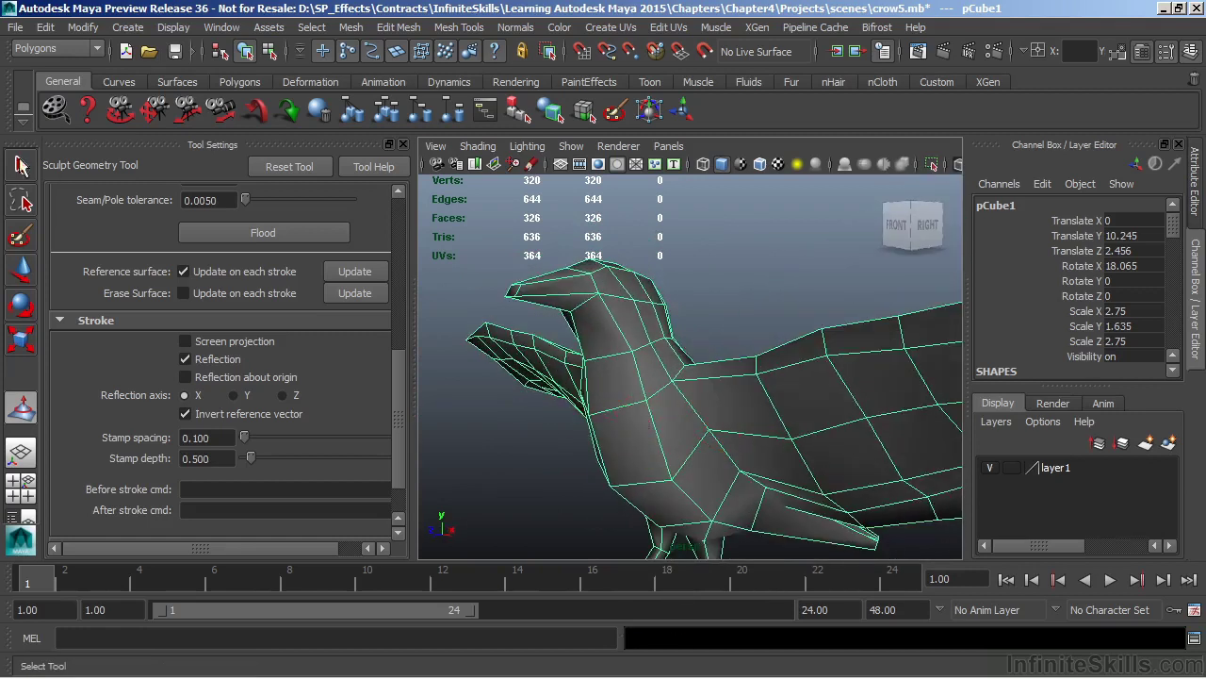
Step: Reselect the crow, return to the Sculpt Geometry Tool, and choose the Pinch operation
left_click(22, 166)
left_click_drag(802, 386, 763, 408, "alt")
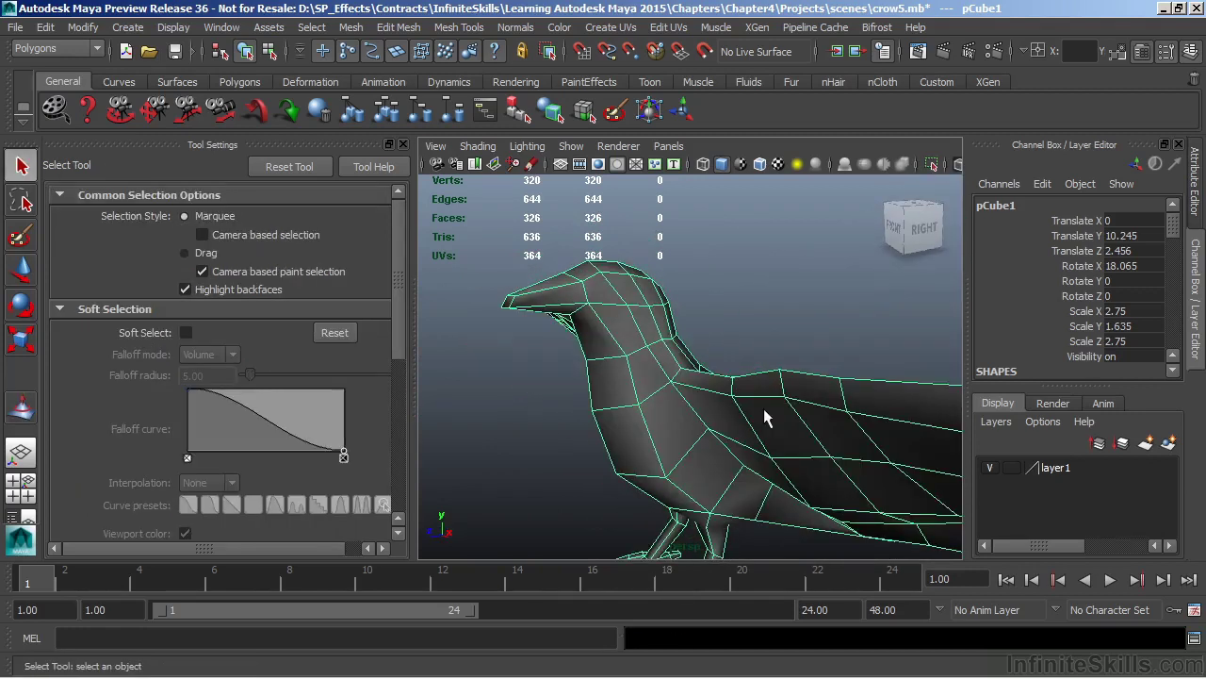
left_click(20, 407)
mouse_move(397, 388)
left_mouse_down()
mouse_move(397, 216)
mouse_move(396, 231)
left_mouse_up()
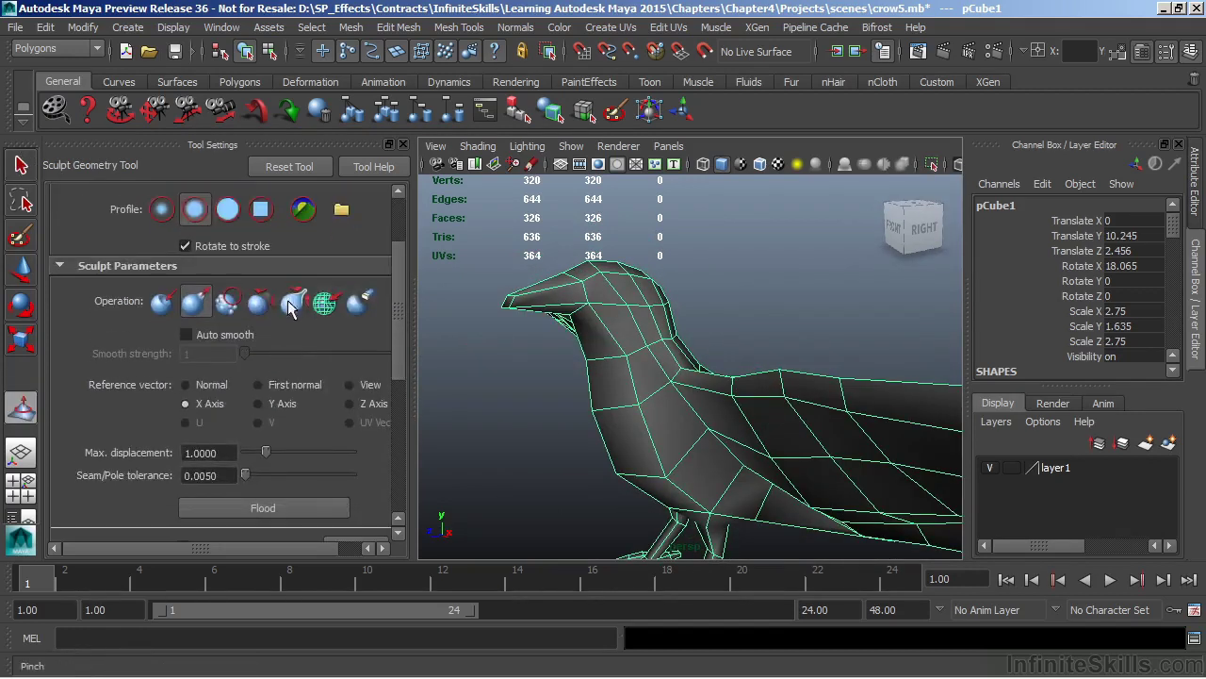
left_click(293, 307)
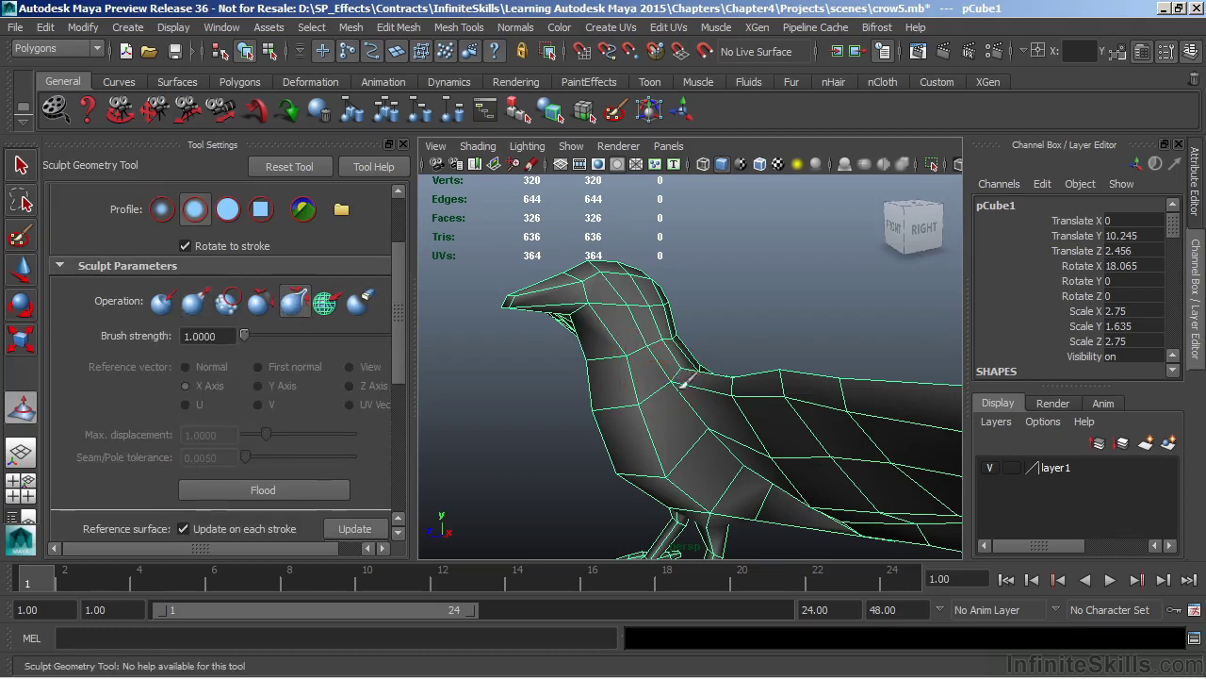
Step: Enlarge the brush radius to 2.1361 and undo the last mould stroke on the crow's back
left_click_drag(671, 370, 686, 367, "alt")
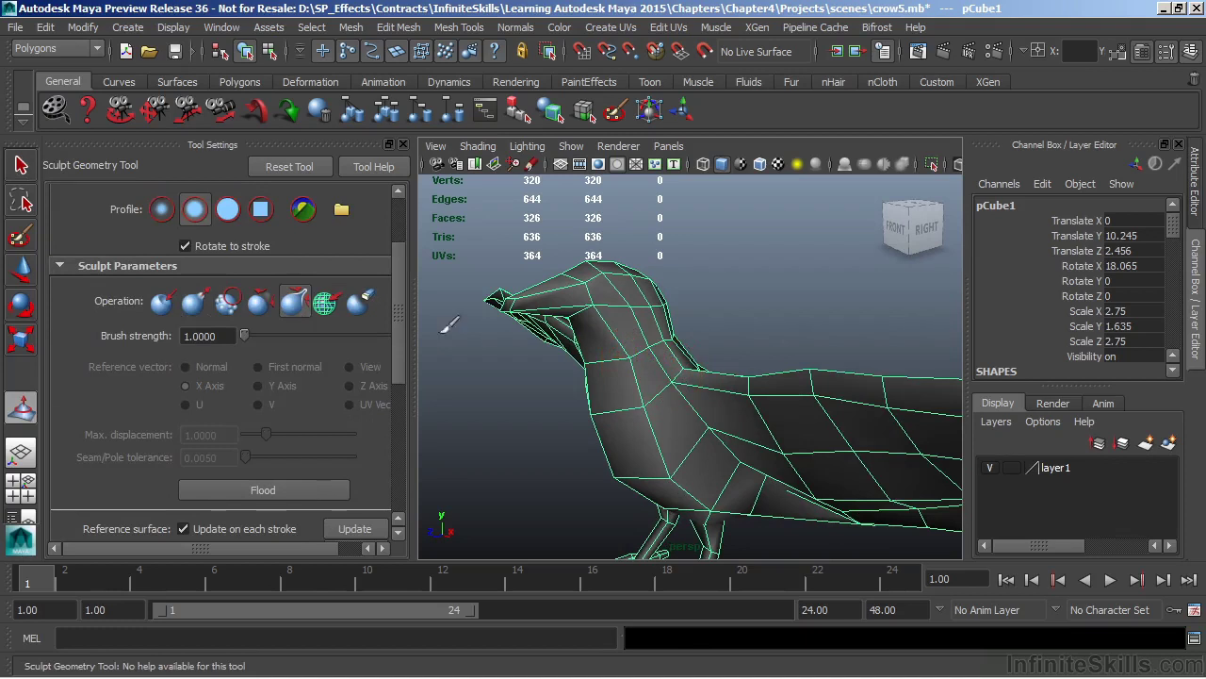
scroll(399, 260, "up", 3)
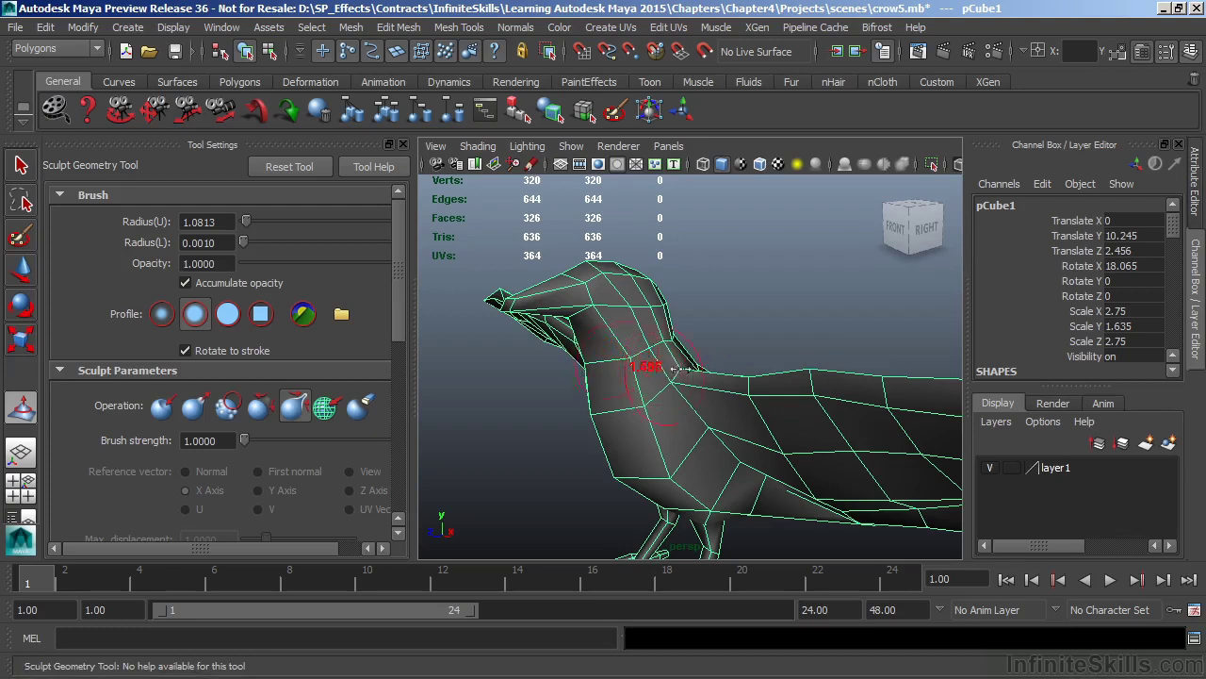
mouse_move(680, 369)
left_mouse_down()
mouse_move(703, 371)
mouse_move(598, 404)
mouse_move(687, 404)
mouse_move(646, 425)
mouse_move(702, 396)
mouse_move(681, 409)
mouse_move(647, 371)
mouse_move(616, 374)
mouse_move(612, 394)
left_mouse_up()
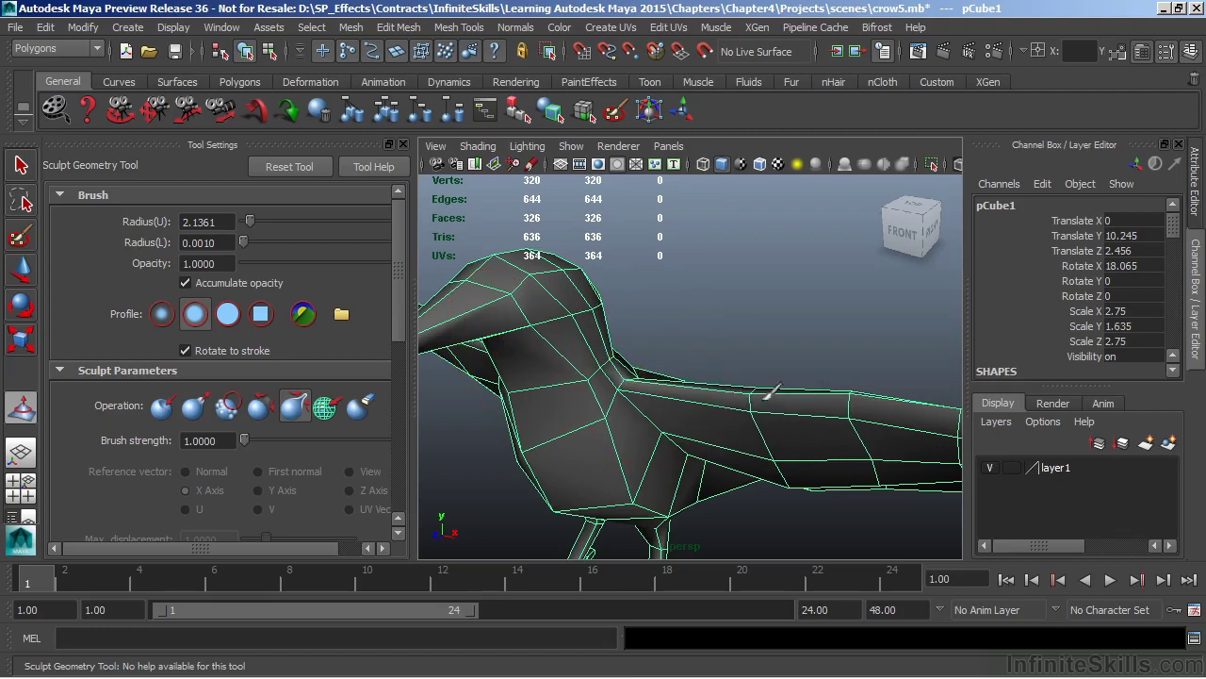
scroll(613, 426, "up", 3)
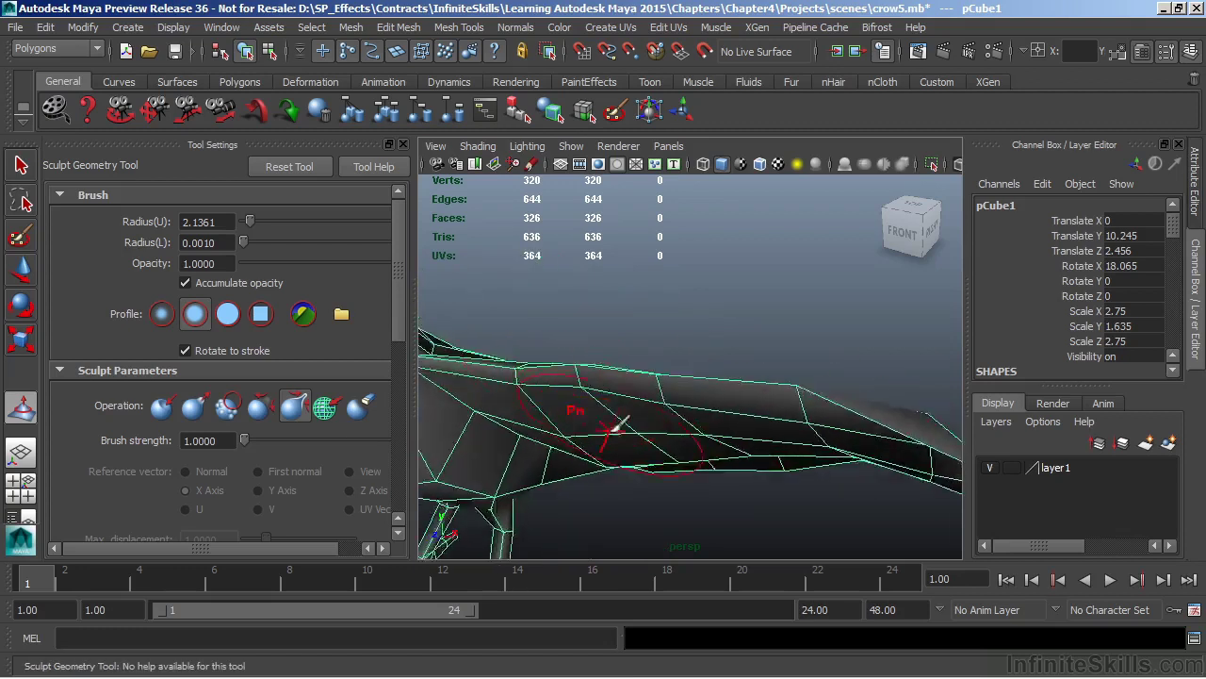
left_click_drag(613, 426, 781, 377, "alt")
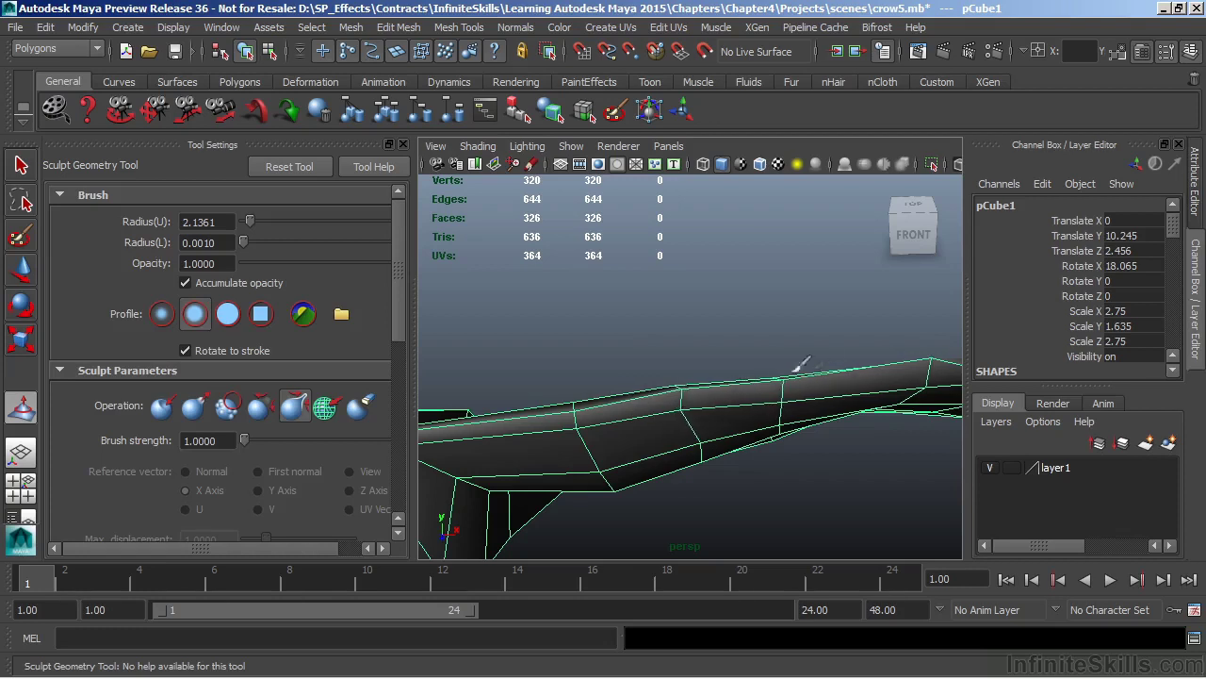
scroll(226, 377, "down", 3)
key("ctrl+z")
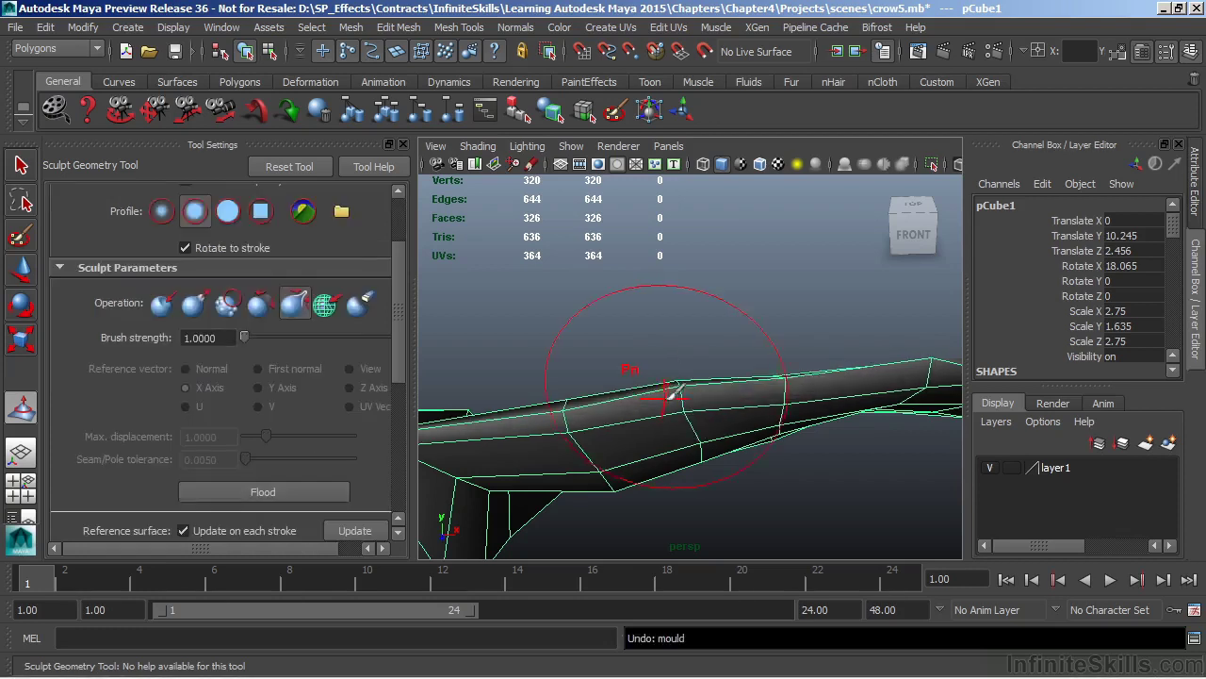
scroll(735, 399, "down", 3)
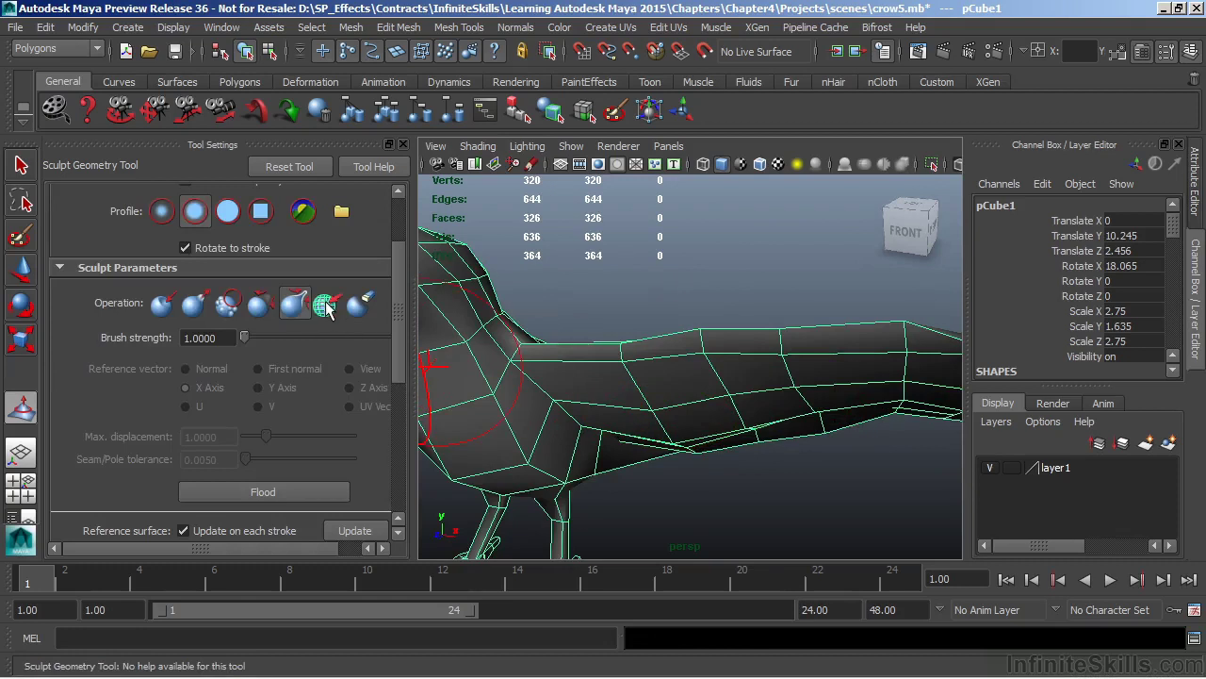
Step: Select the Slide sculpt operation and inspect the whole crow from several angles
left_click(325, 303)
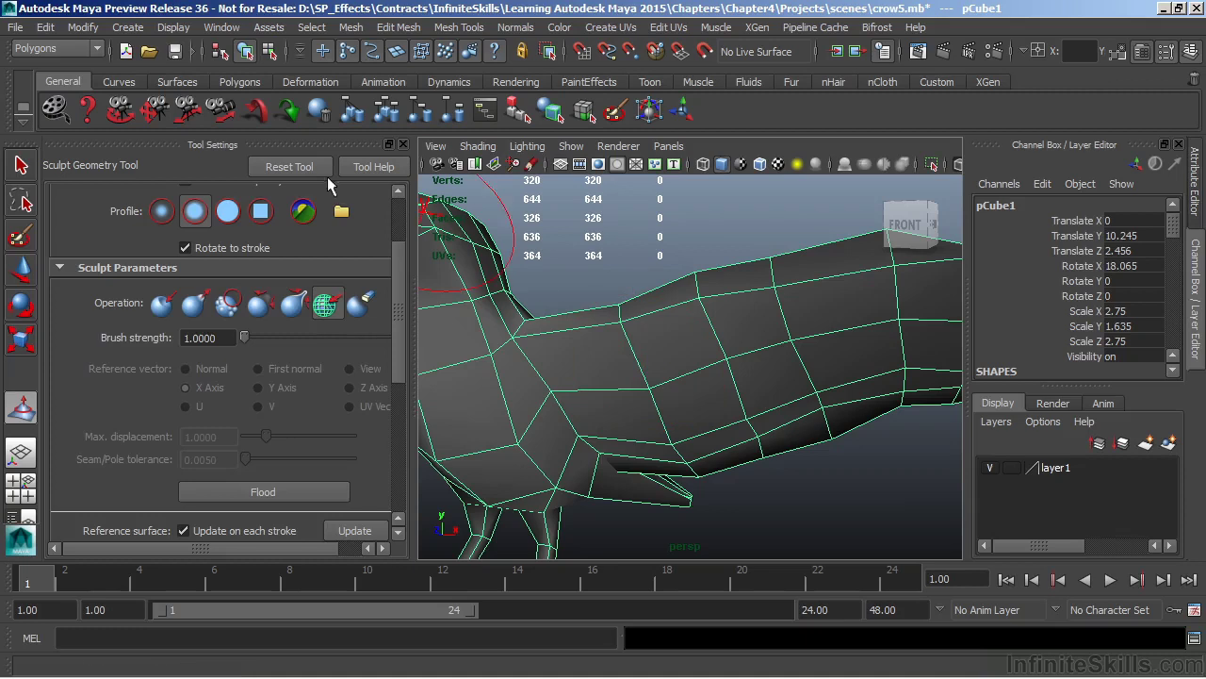
left_click(303, 167)
left_click(325, 303)
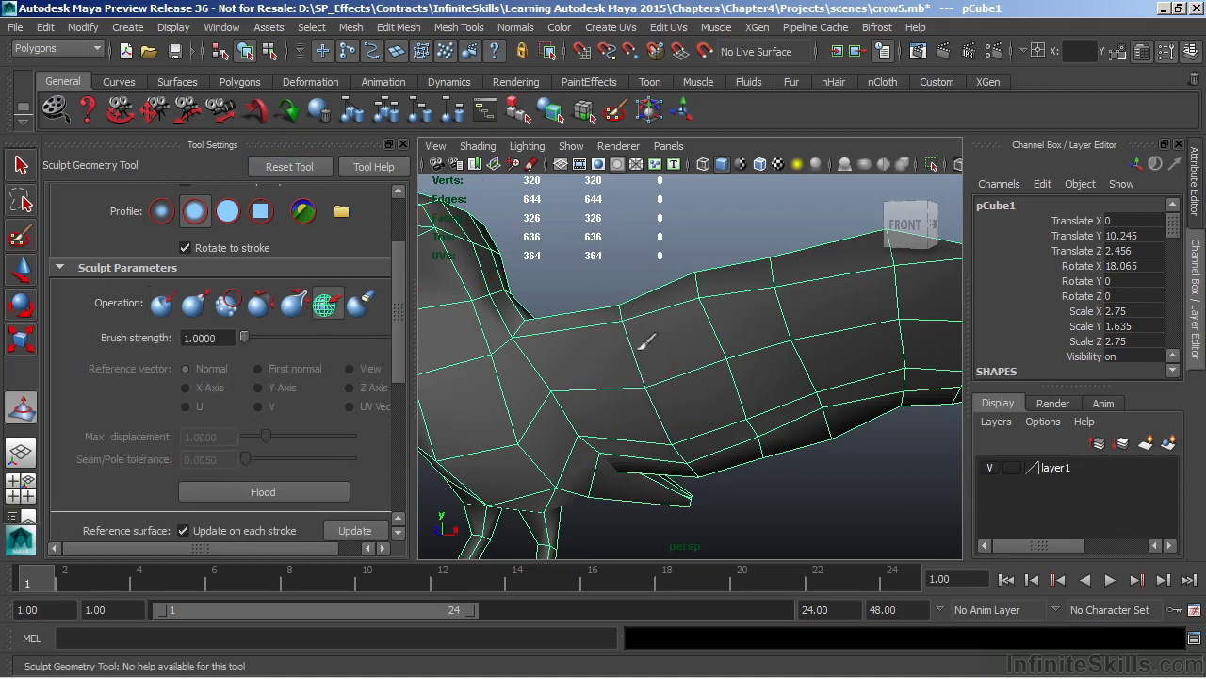
mouse_move(647, 340)
left_mouse_down("alt")
mouse_move(770, 364)
mouse_move(638, 366)
left_mouse_up("alt")
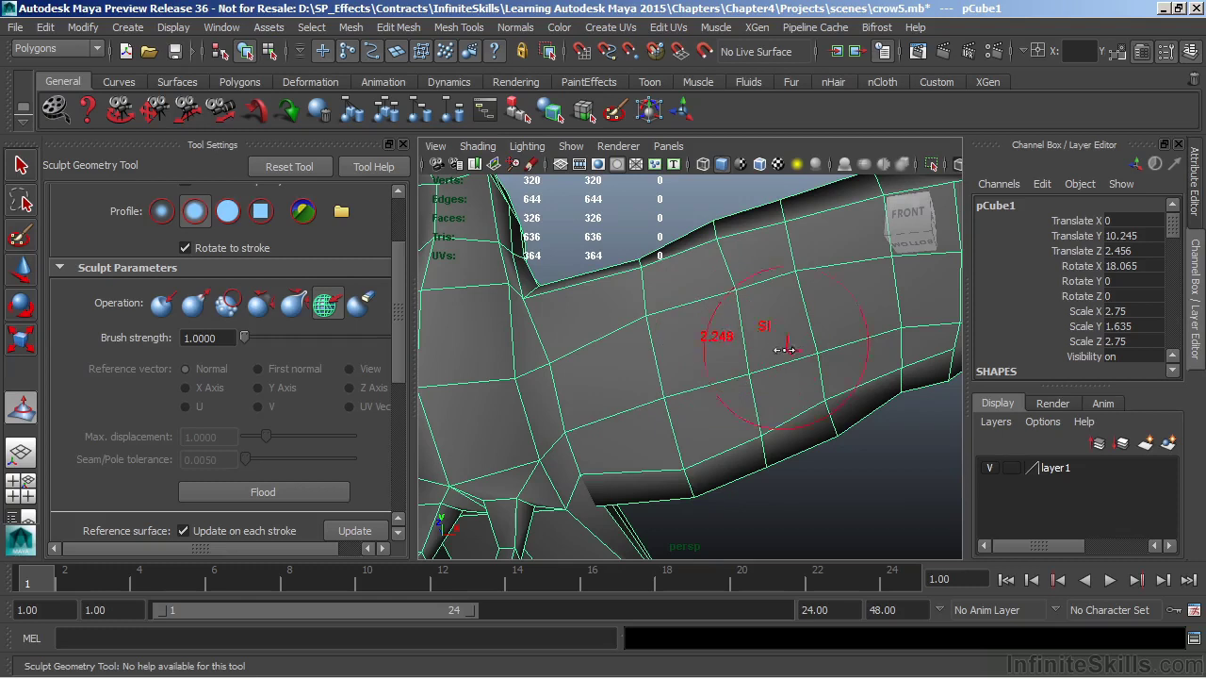
left_click_drag(744, 302, 713, 436, "alt")
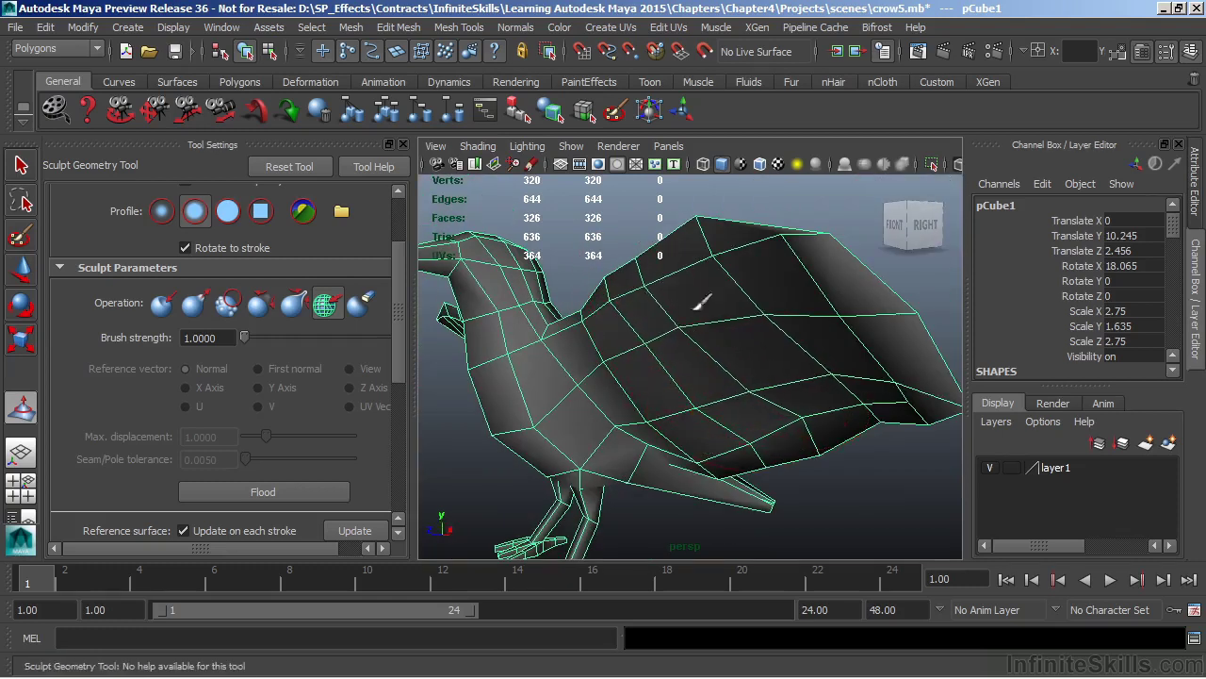
mouse_move(701, 305)
left_mouse_down("alt")
mouse_move(801, 396)
mouse_move(722, 317)
mouse_move(786, 418)
mouse_move(731, 408)
mouse_move(712, 421)
mouse_move(653, 405)
left_mouse_up("alt")
mouse_move(690, 320)
left_mouse_down("alt")
mouse_move(741, 337)
mouse_move(706, 409)
mouse_move(716, 400)
left_mouse_up("alt")
Step: Switch to the Erase operation and erase sculpted deformation across the crow's body and back
left_click(194, 305)
left_click_drag(678, 321, 727, 318, "alt")
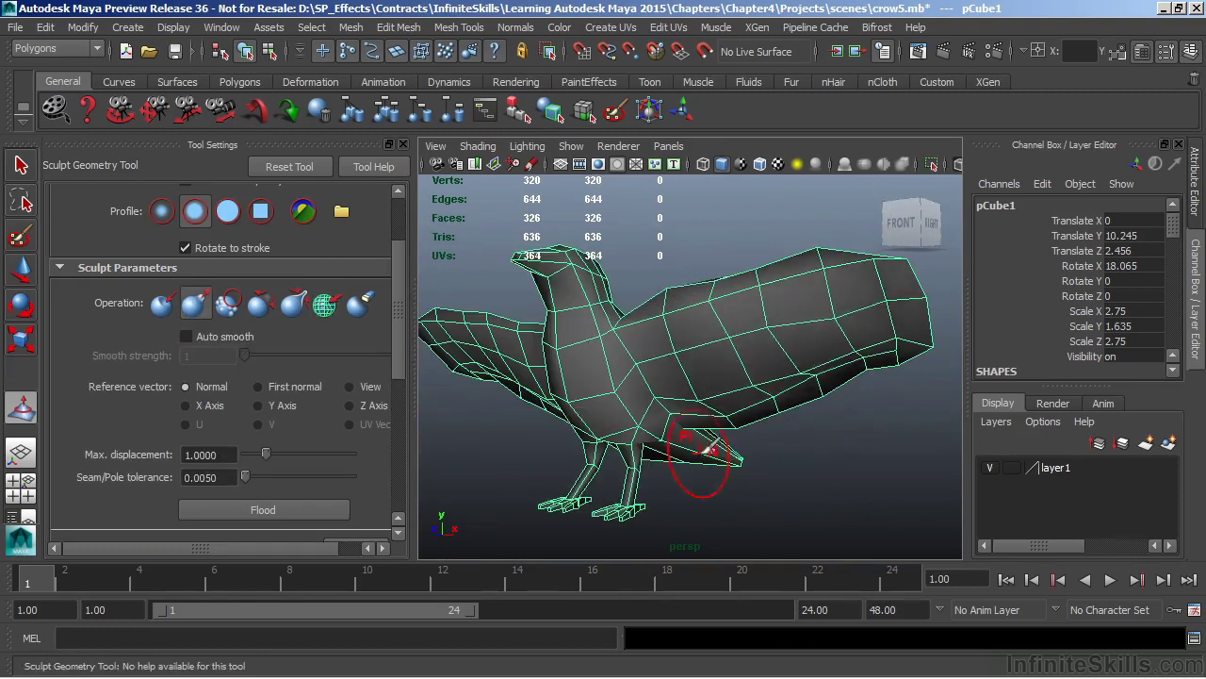
left_click(362, 304)
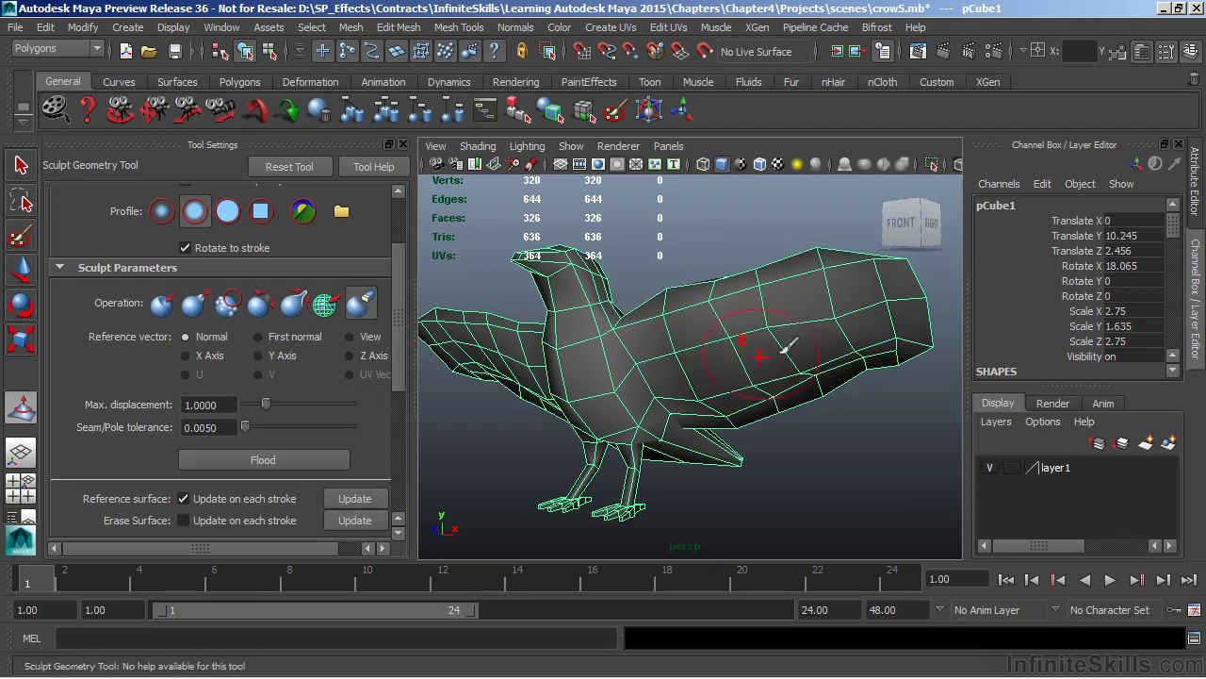
mouse_move(761, 369)
left_mouse_down()
mouse_move(853, 327)
mouse_move(843, 310)
mouse_move(800, 286)
mouse_move(772, 309)
mouse_move(793, 353)
mouse_move(782, 370)
mouse_move(768, 319)
mouse_move(719, 310)
mouse_move(741, 388)
mouse_move(701, 296)
left_mouse_up()
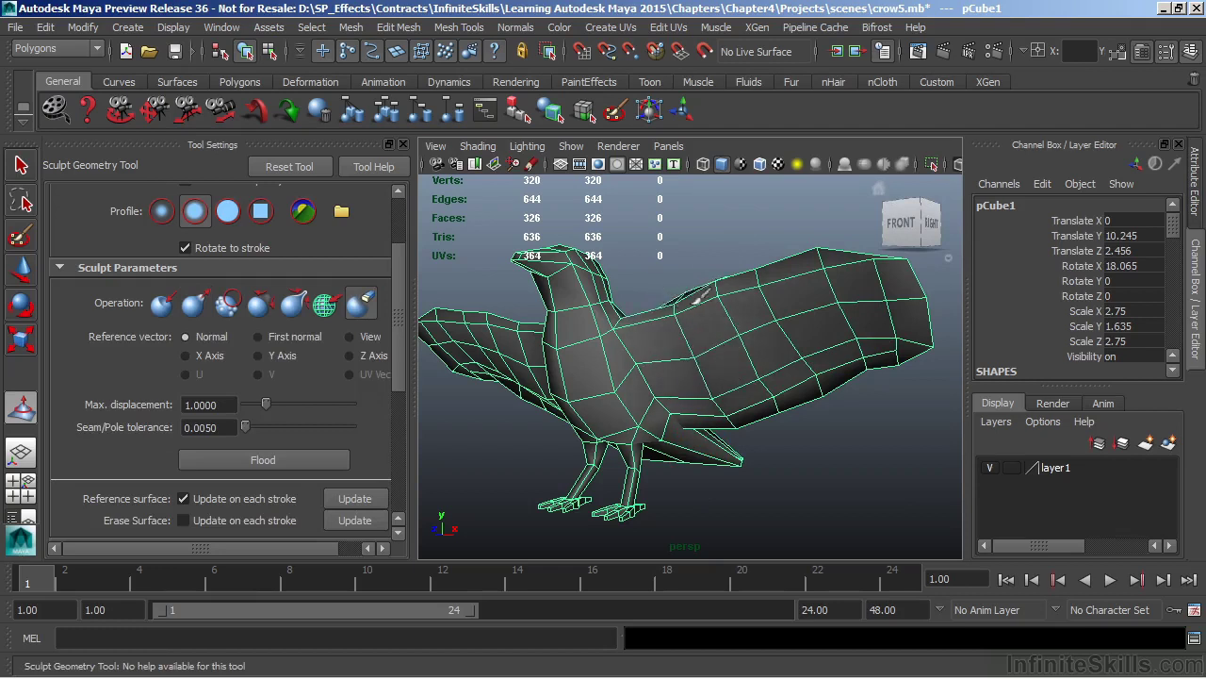
left_click_drag(686, 341, 765, 279)
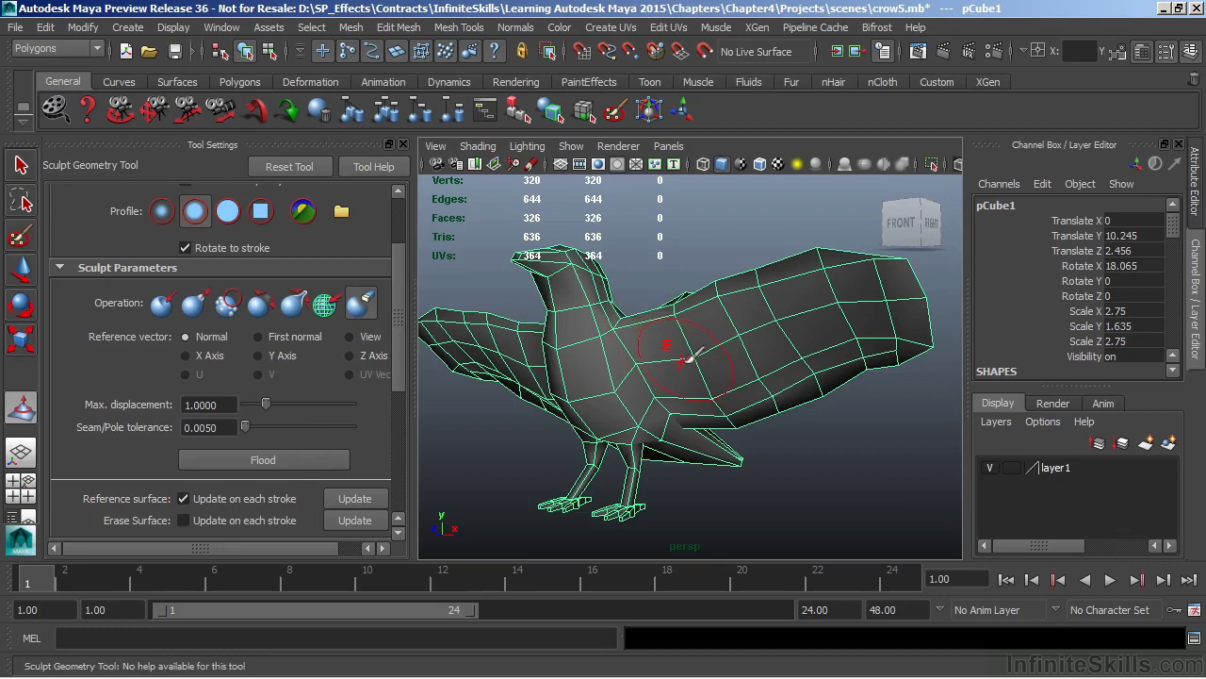
Step: Pull a bulge on the crow's back, reselect the mesh, return to Erase sculpting, and undo the last stroke
left_click(194, 303)
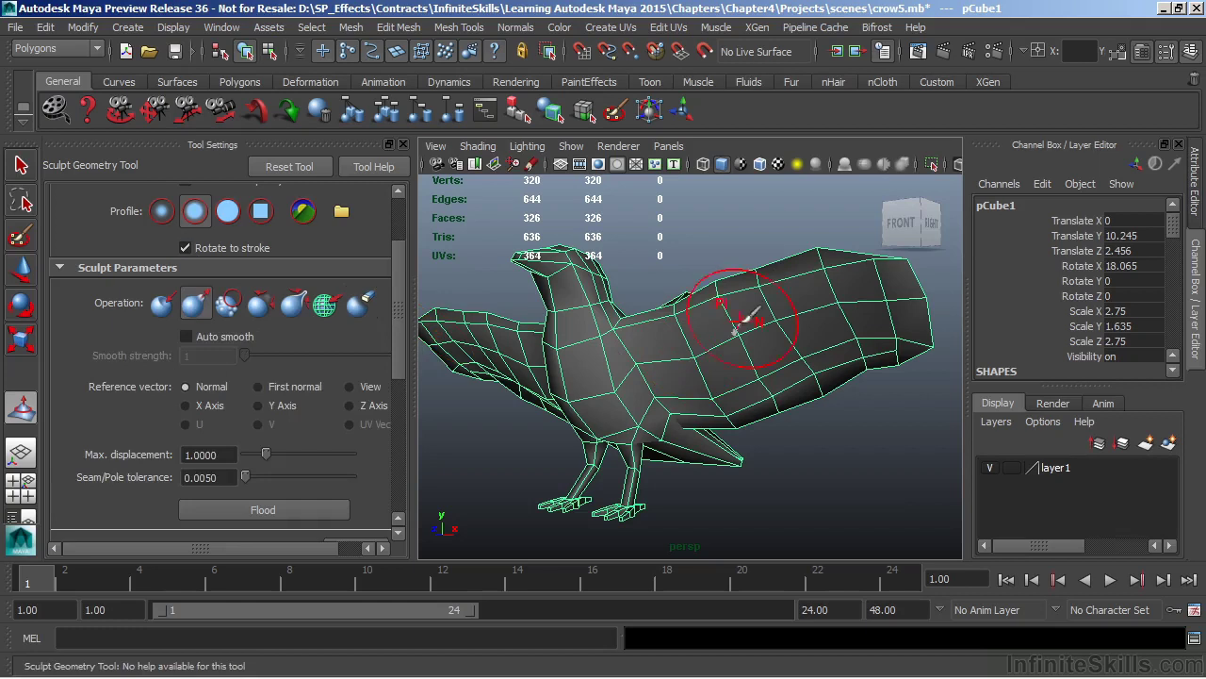
mouse_move(745, 320)
left_mouse_down()
mouse_move(693, 366)
mouse_move(718, 318)
left_mouse_up()
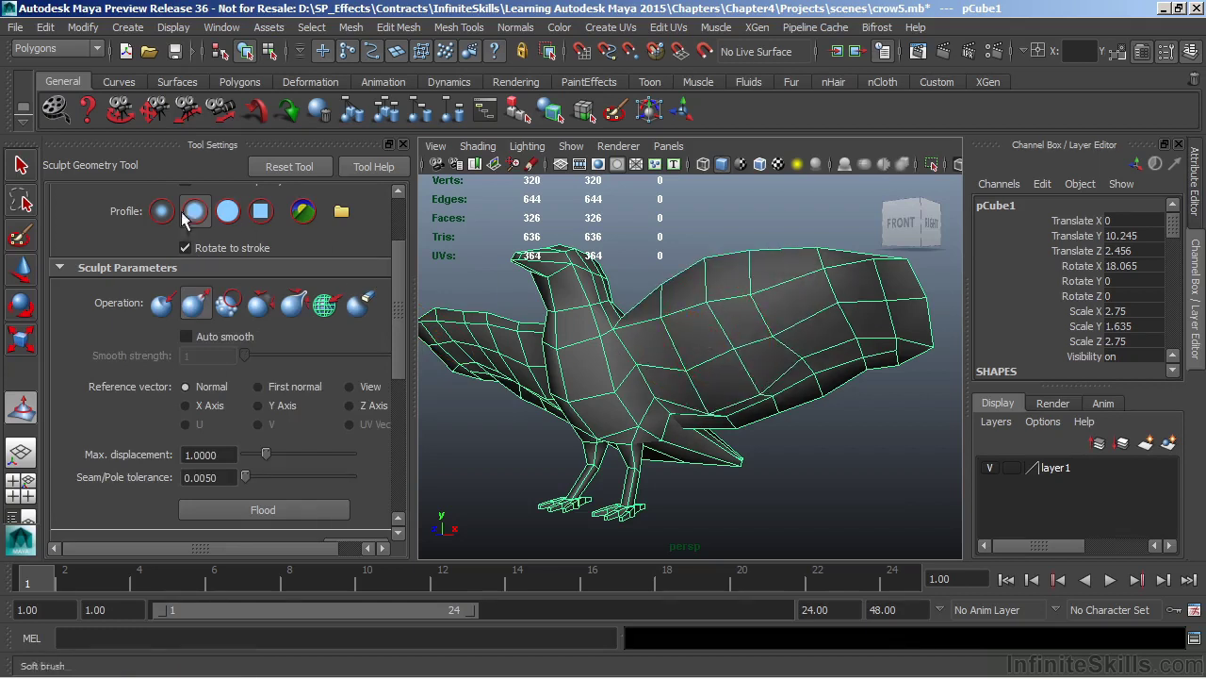
left_click(22, 165)
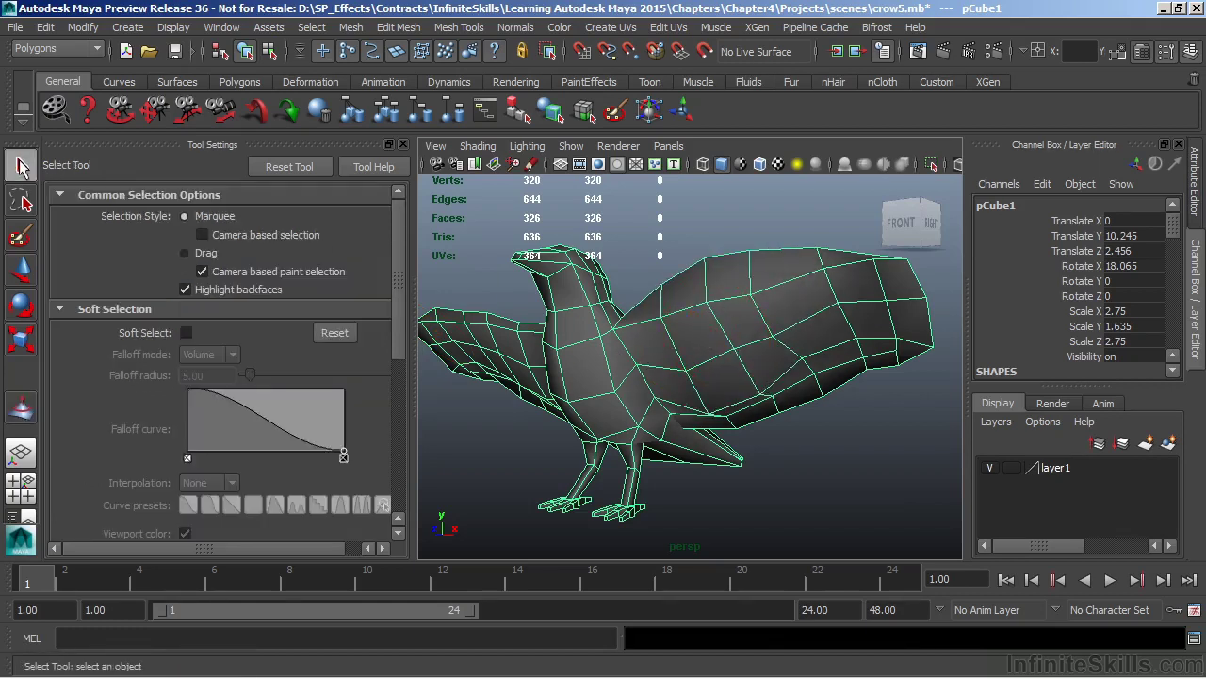
left_click(715, 198)
left_click(797, 269)
left_click(20, 408)
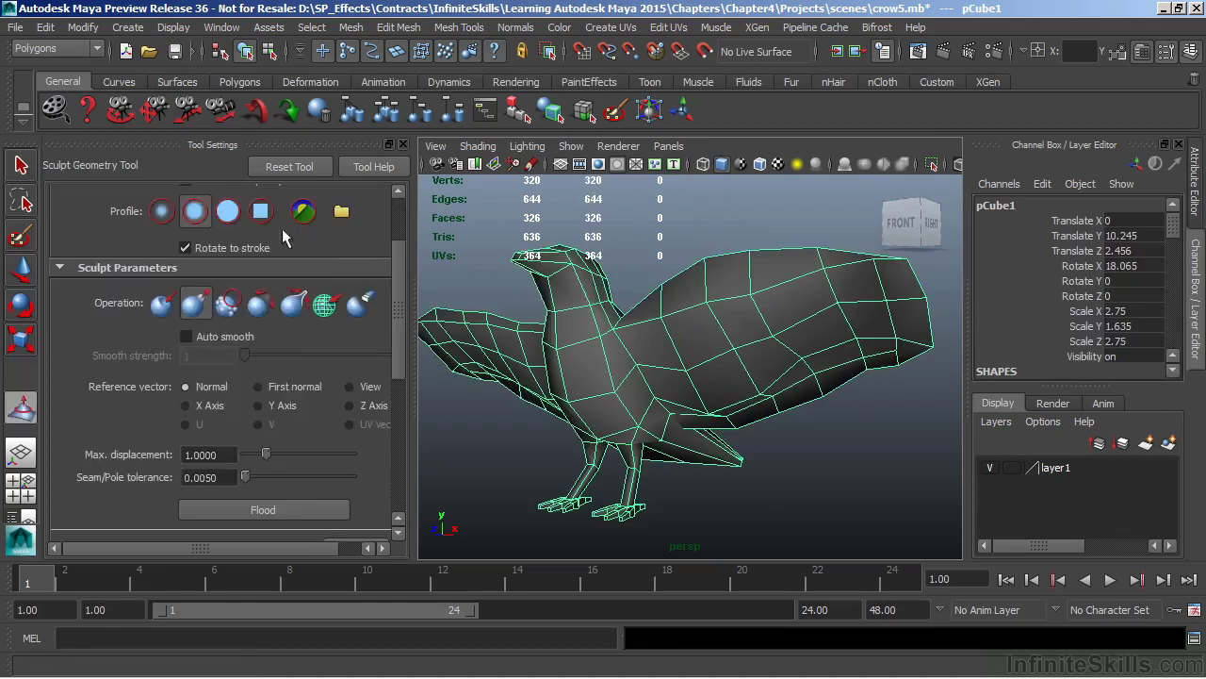
left_click(358, 303)
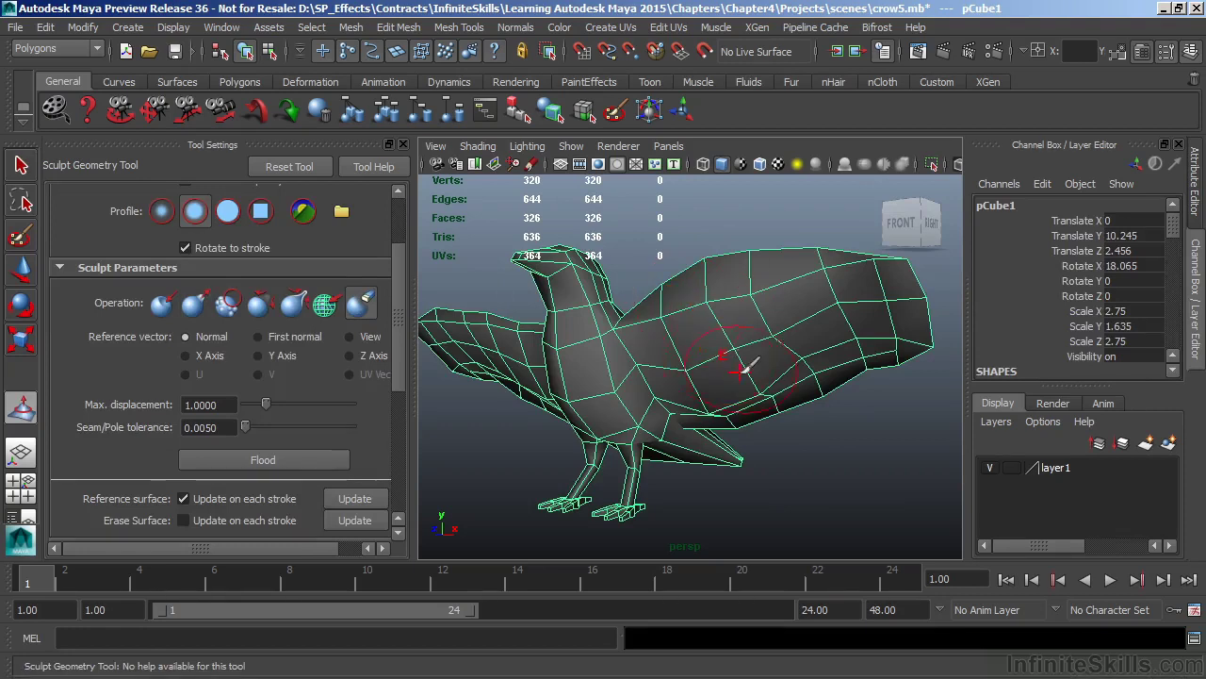
key("ctrl+z")
key("ctrl+z")
key("ctrl+z")
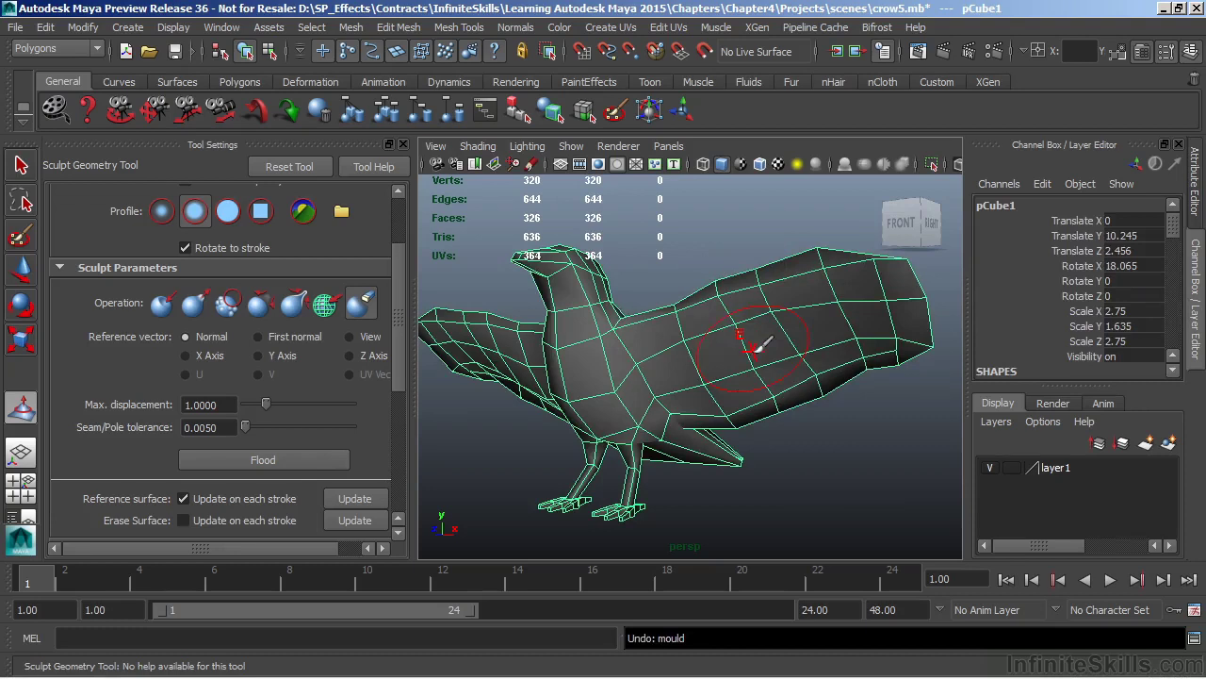
Step: Choose the Erase operation and lower the brush opacity to 0.0595
scroll(394, 313, "up", 2)
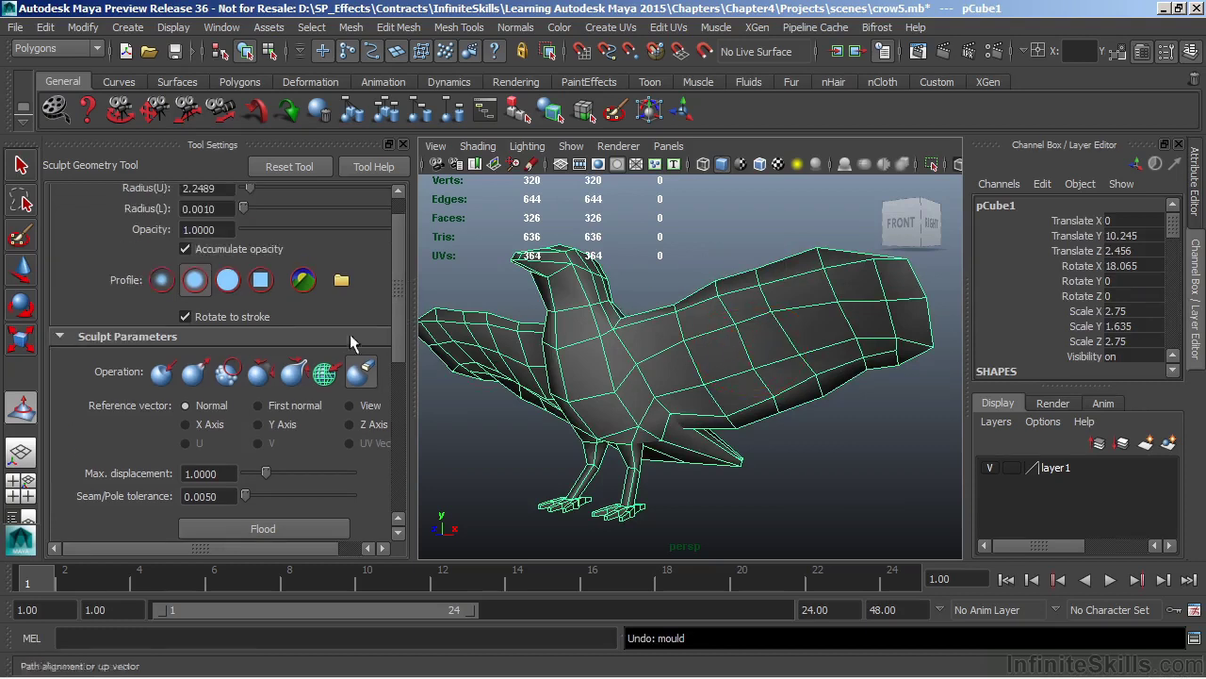
left_click(194, 373)
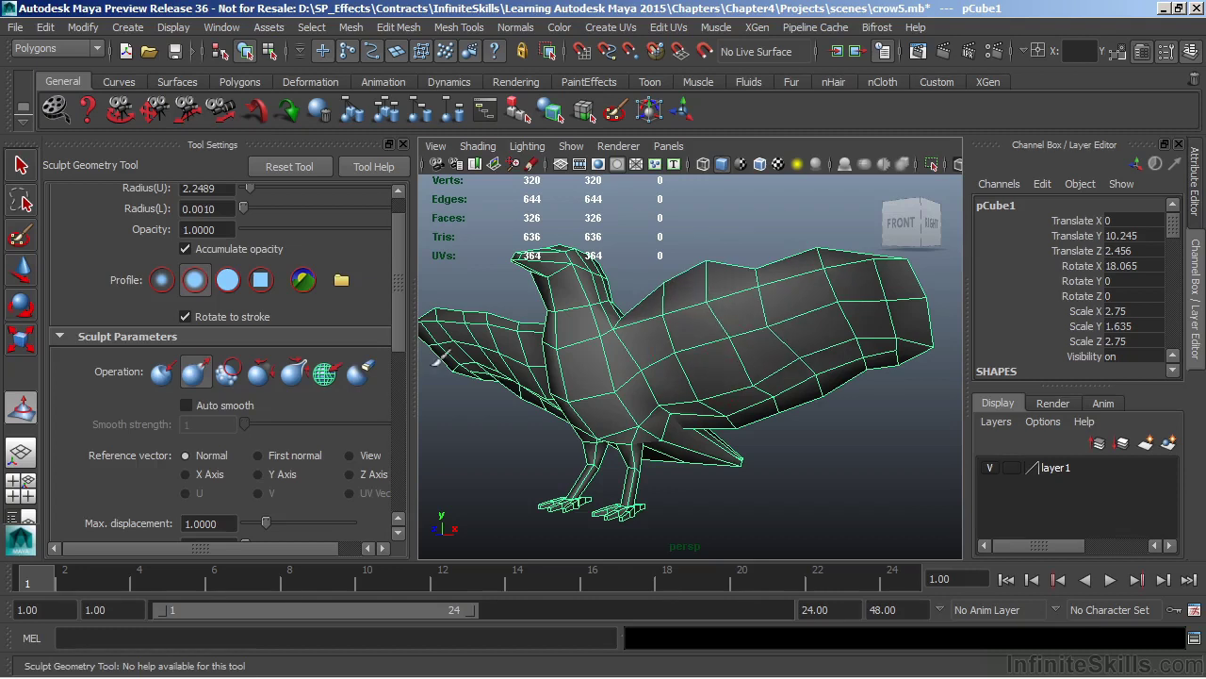
left_click(360, 373)
left_click_drag(257, 225, 251, 228)
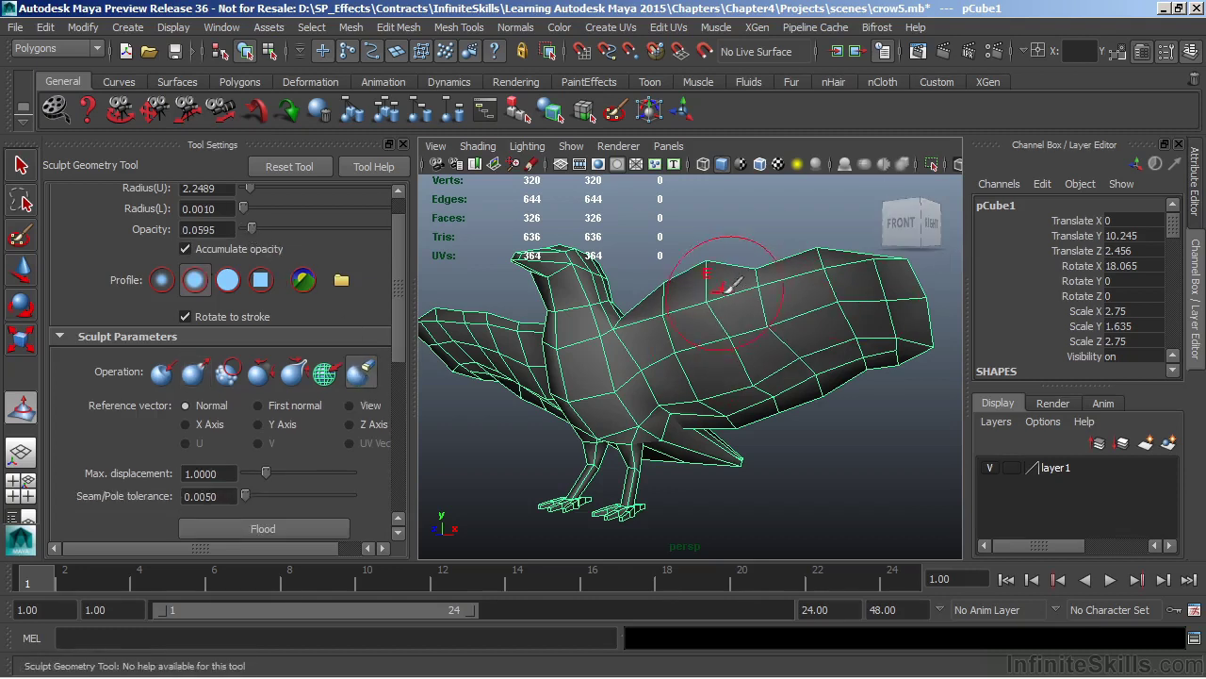